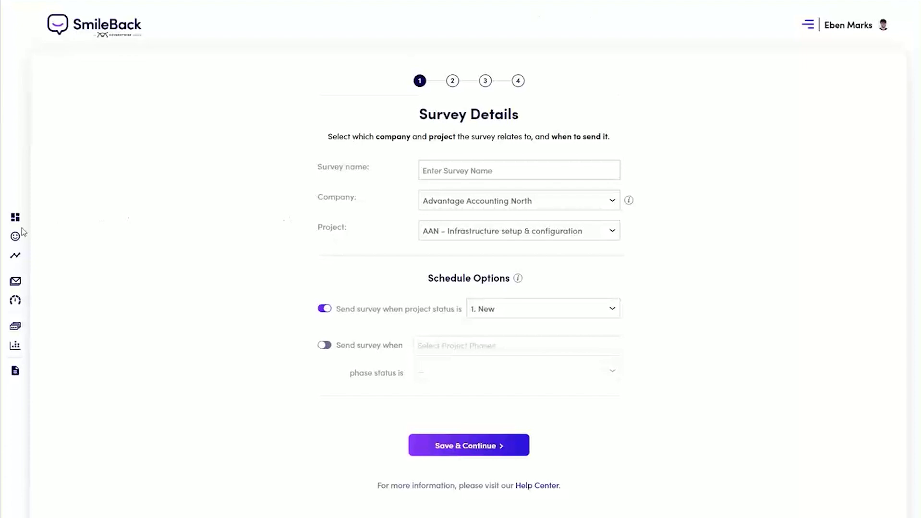
# Exit the survey setup without saving and look over the dashboard's key metrics and recent reviews.
pyautogui.click(15, 214)
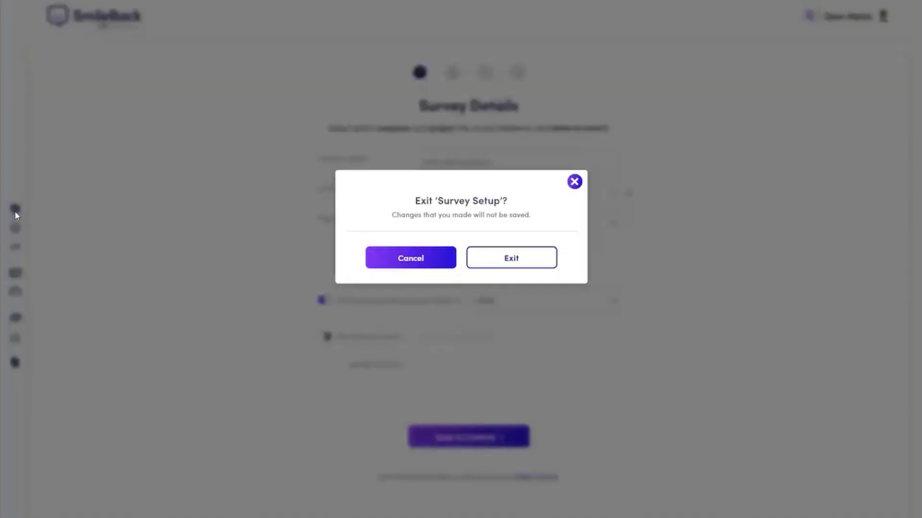
pyautogui.click(499, 260)
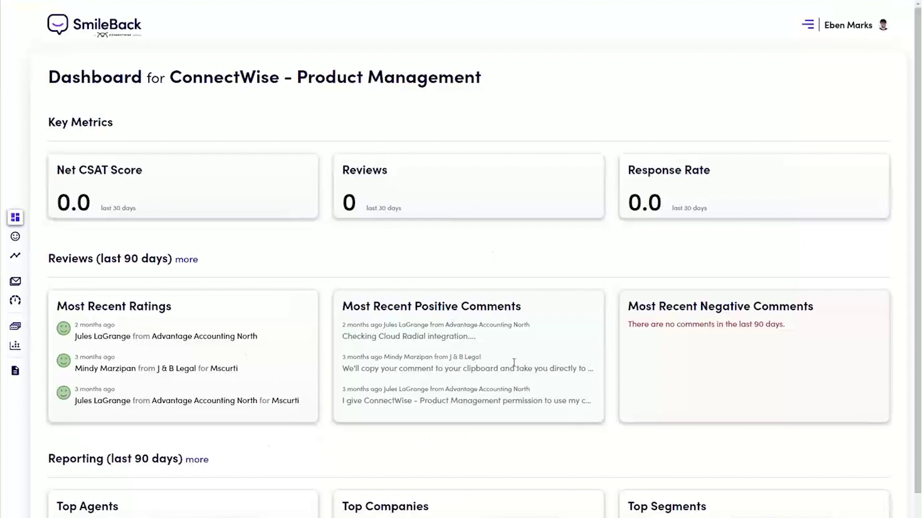
pyautogui.scroll(-1, 484, 150)
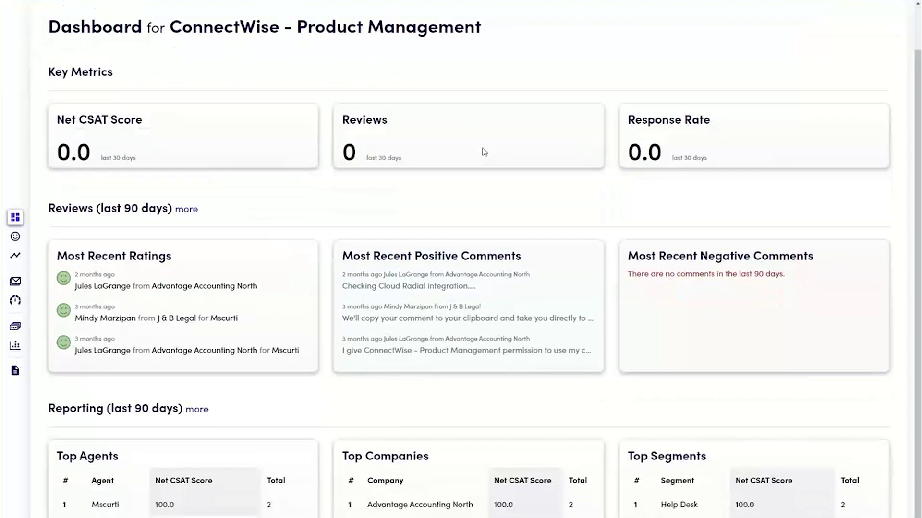
pyautogui.scroll(1, 407, 172)
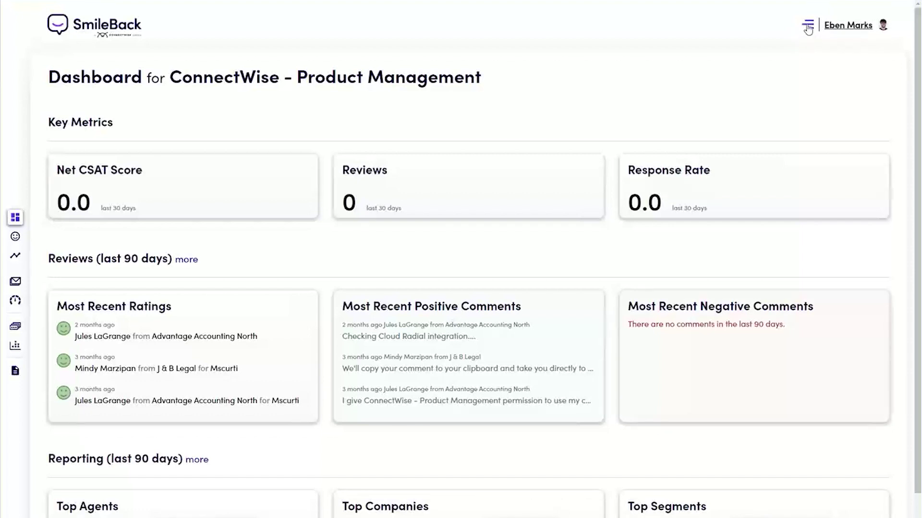
# Go to the Survey Manager for projects and start creating a new survey.
pyautogui.click(808, 26)
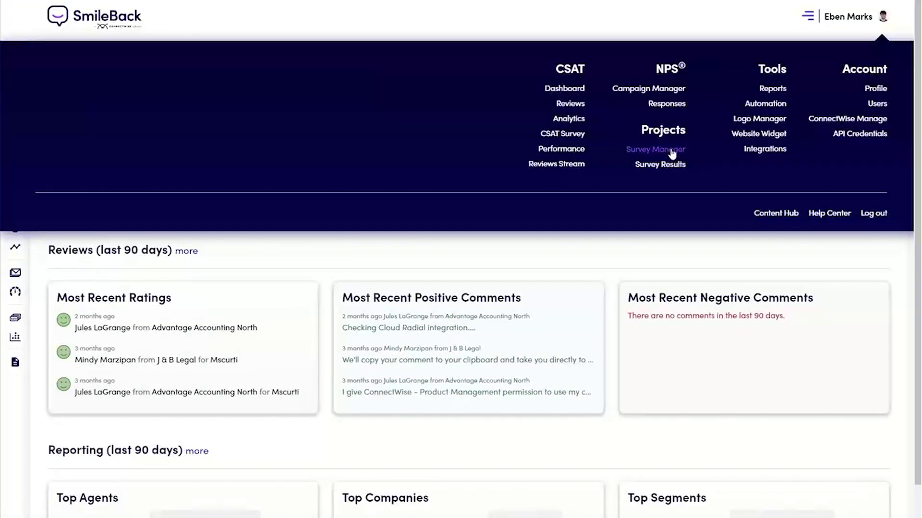
pyautogui.click(672, 153)
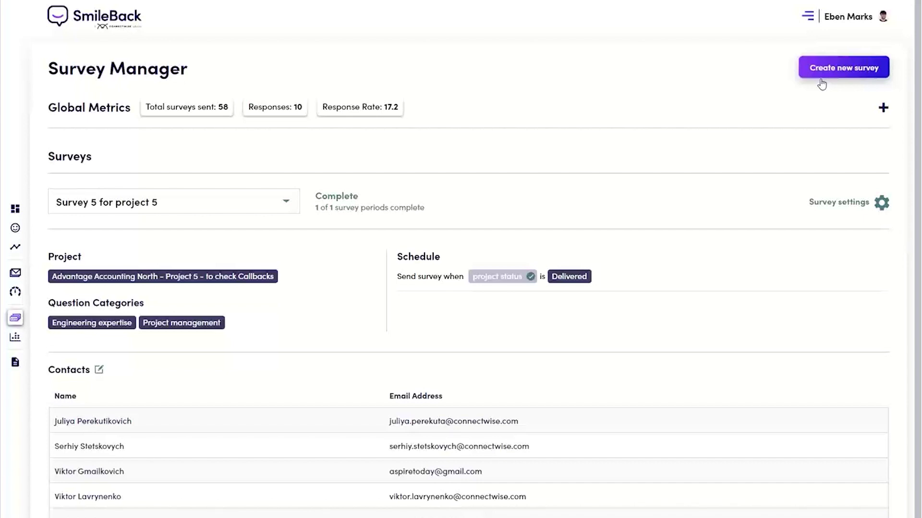
pyautogui.scroll(1, 295, 411)
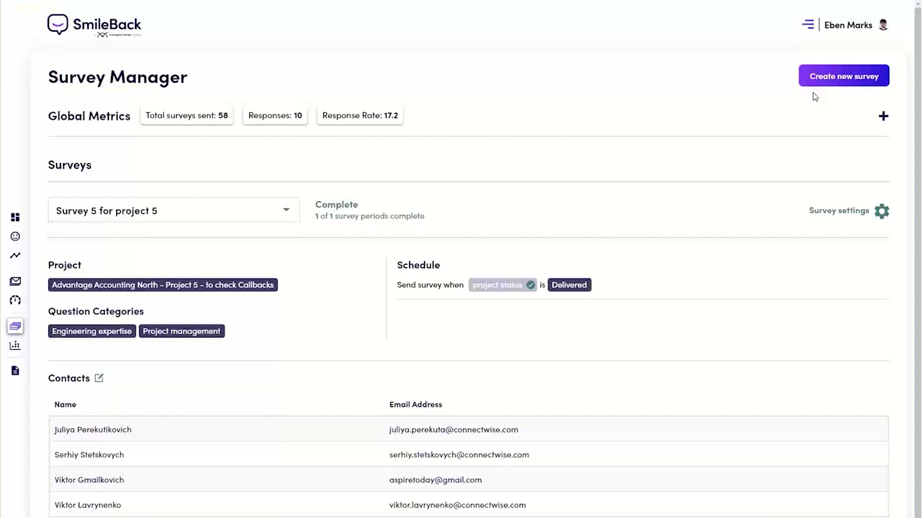
pyautogui.scroll(-1, 821, 79)
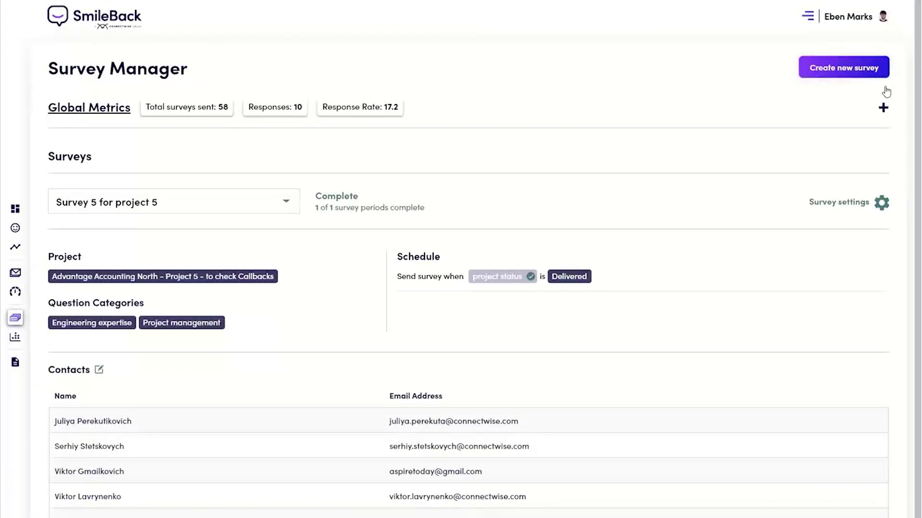
pyautogui.click(850, 80)
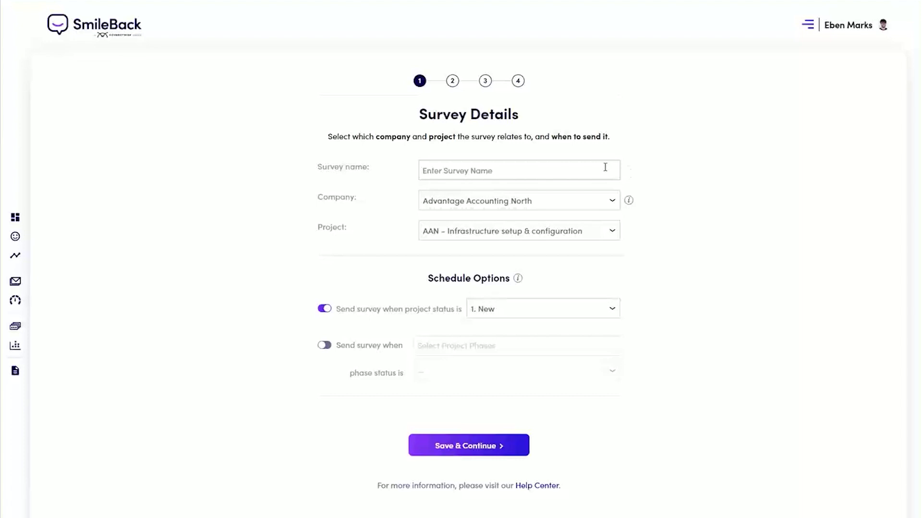
# Set the survey's company to Golden Pediatrician Alliance and its project to Endpoints - full service - GPA.
pyautogui.click(613, 200)
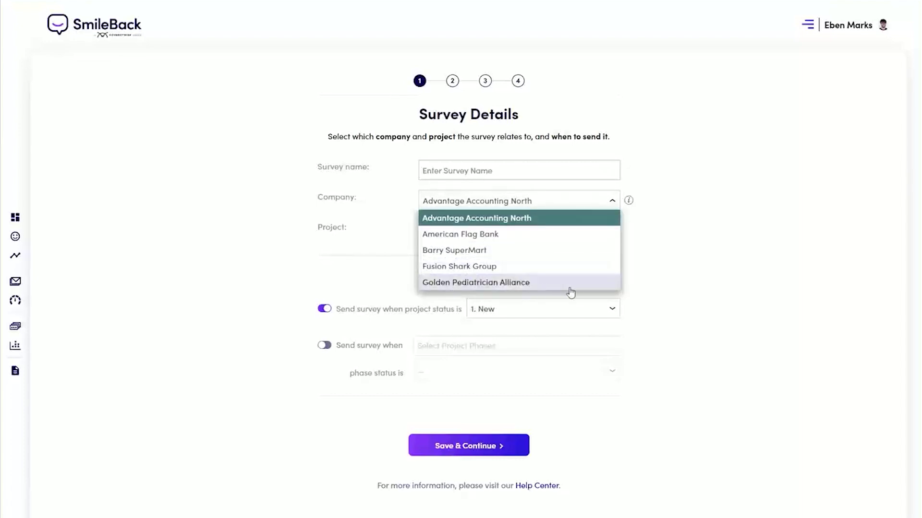
pyautogui.click(605, 287)
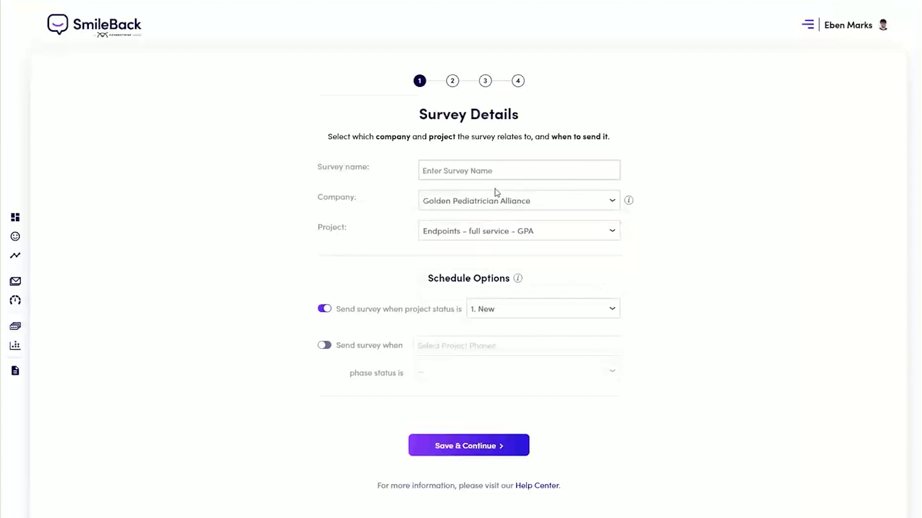
pyautogui.click(610, 238)
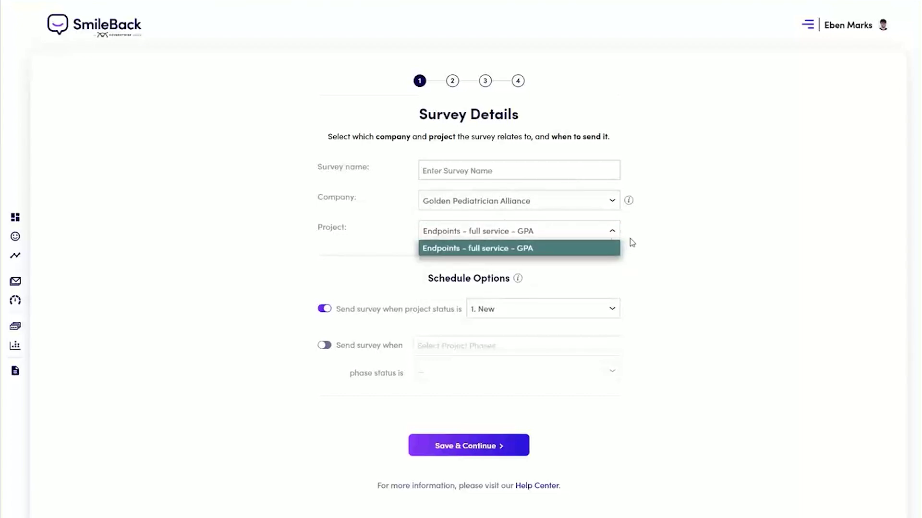
pyautogui.click(502, 248)
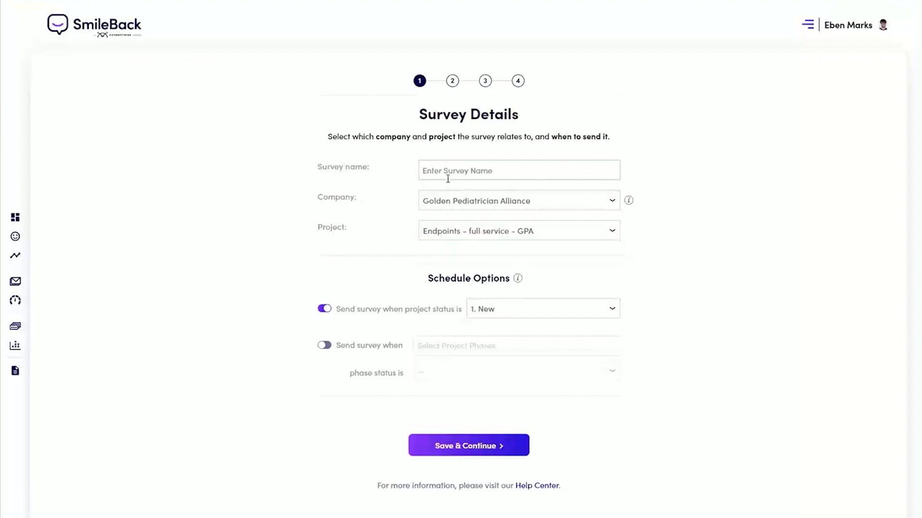
# Name the survey "GPA survey".
pyautogui.click(449, 172)
pyautogui.click(692, 245)
pyautogui.click(490, 170)
pyautogui.write('G')
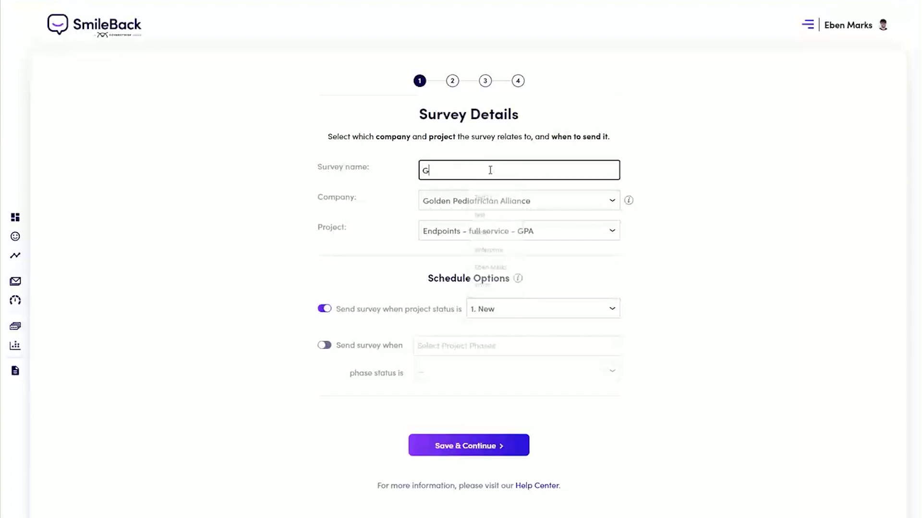
pyautogui.write('PA survey')
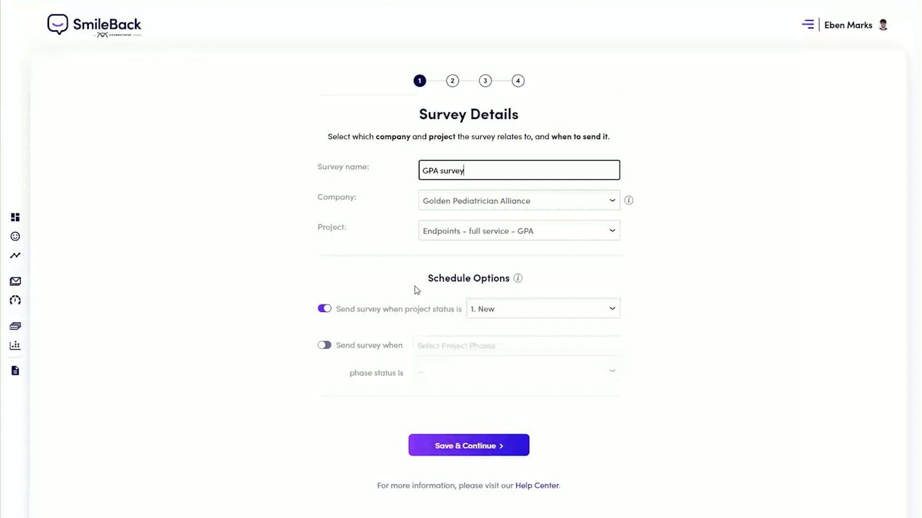
# Schedule sending at project status 4. Closed and when the Initial pre-project and Endpoints installation & configuration phases are Closed.
pyautogui.click(480, 310)
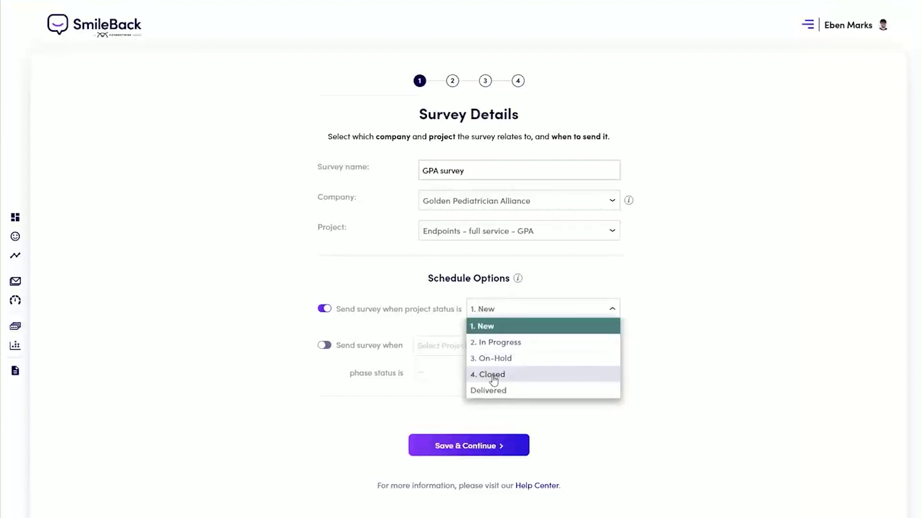
pyautogui.click(515, 376)
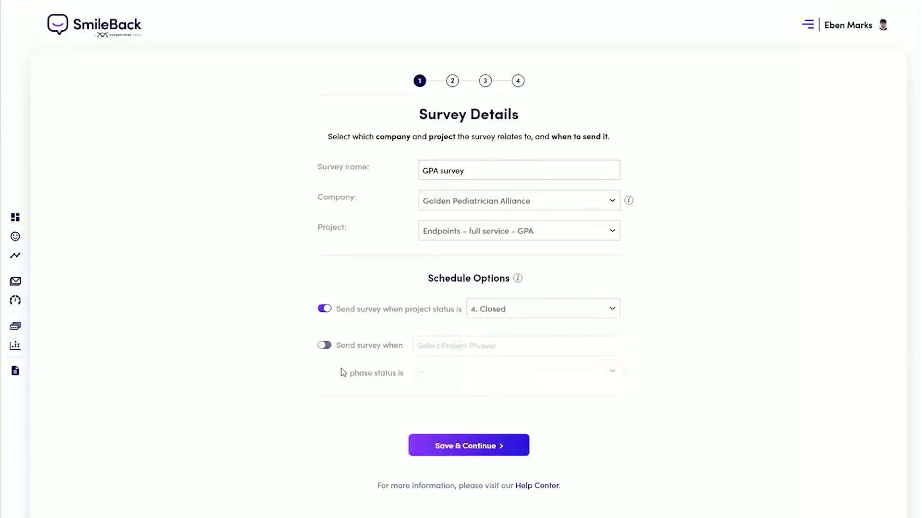
pyautogui.click(325, 347)
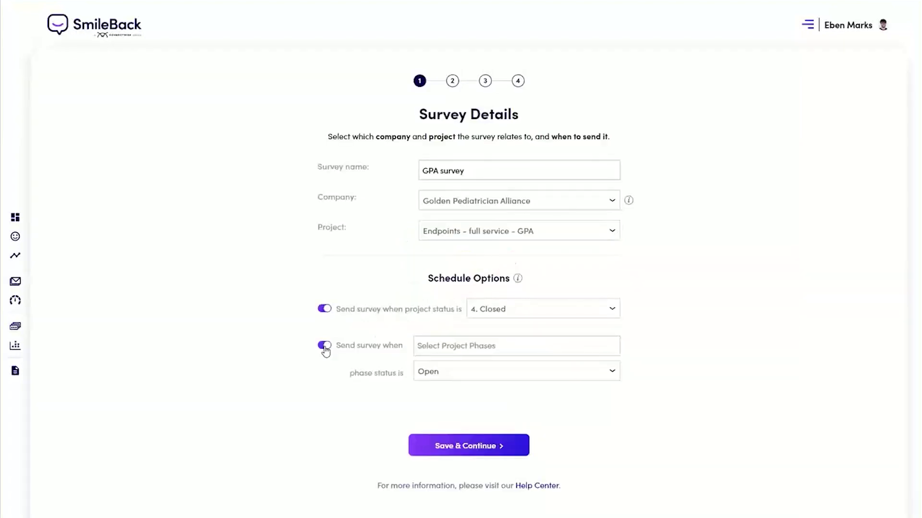
pyautogui.click(452, 350)
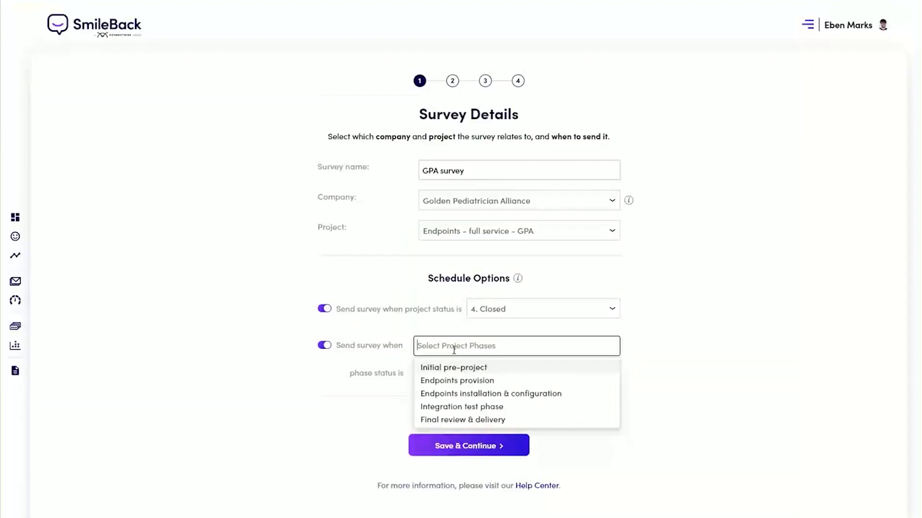
pyautogui.click(508, 373)
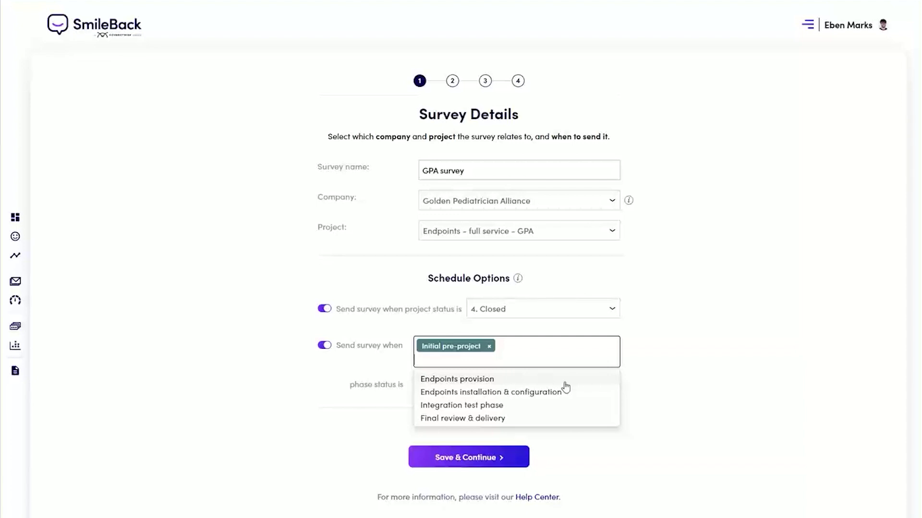
pyautogui.click(574, 399)
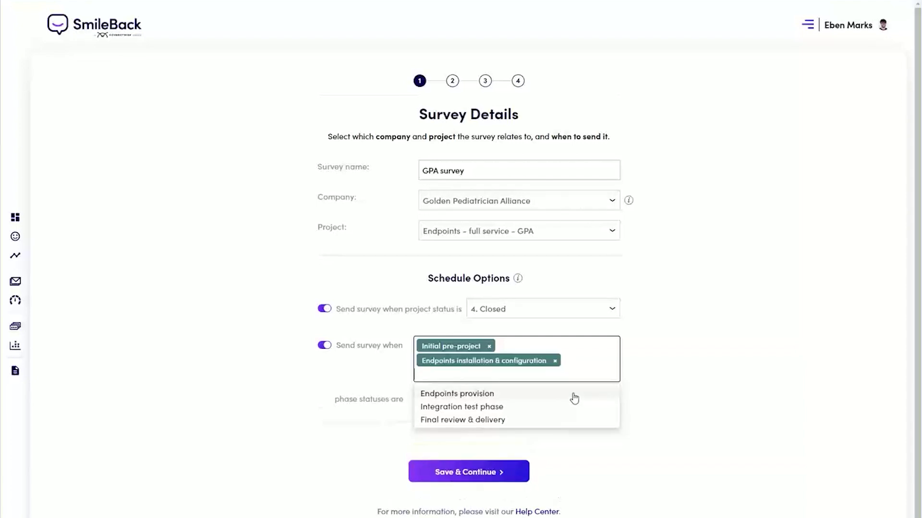
pyautogui.click(719, 369)
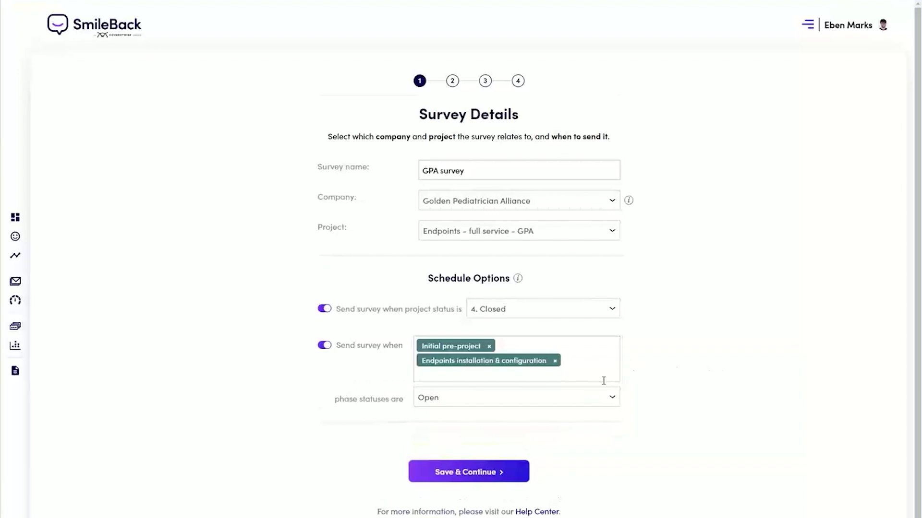
pyautogui.click(601, 402)
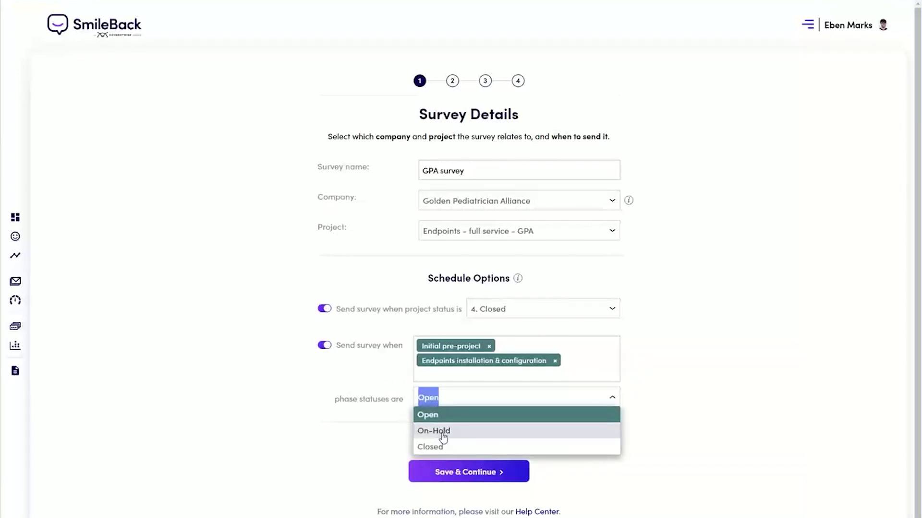
pyautogui.click(449, 449)
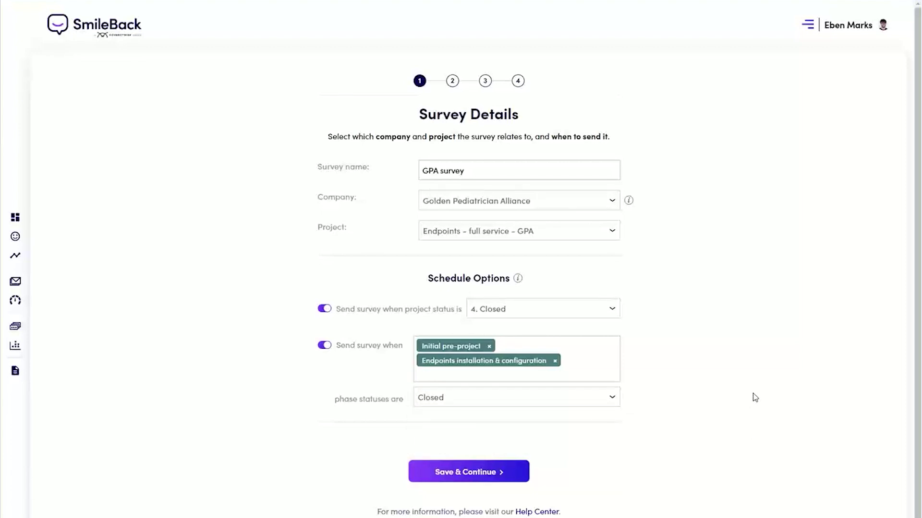
# Remove the Initial pre-project phase from the schedule, then save the survey details and continue to branding and email.
pyautogui.scroll(-1, 504, 342)
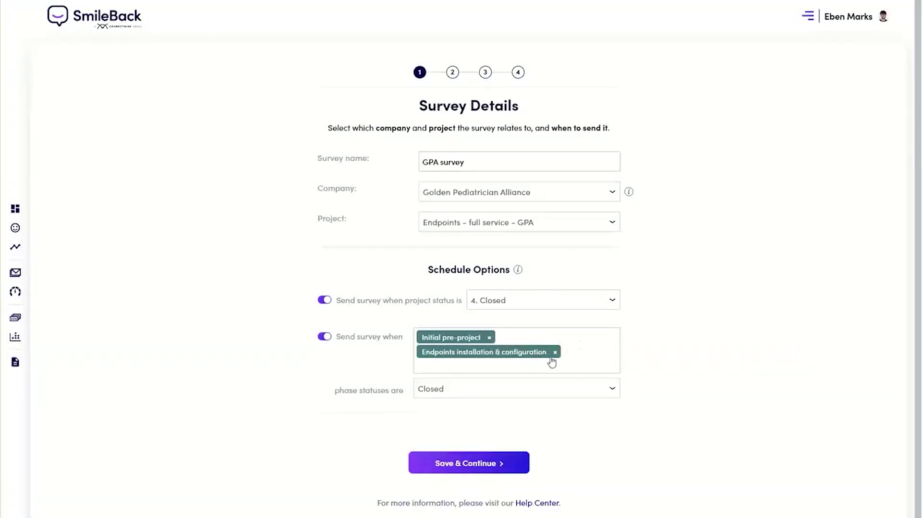
pyautogui.click(490, 338)
pyautogui.click(672, 339)
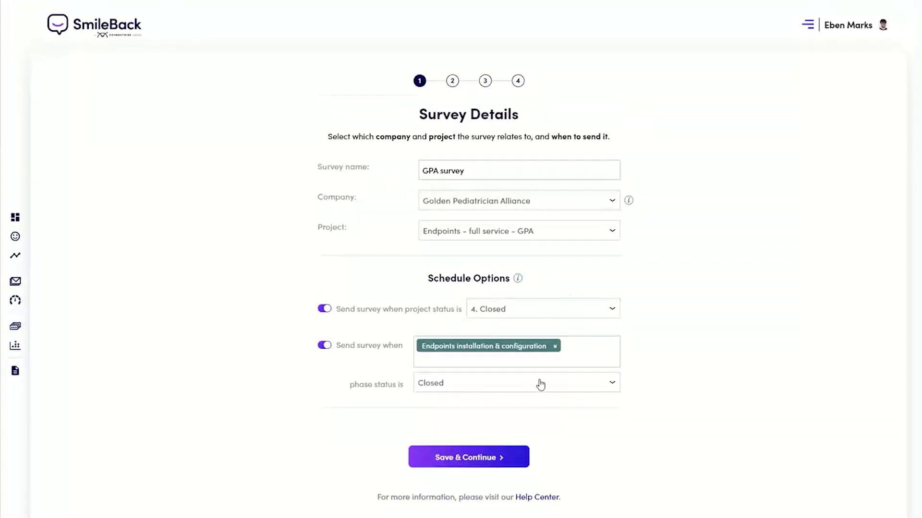
pyautogui.scroll(-1, 477, 450)
pyautogui.click(477, 451)
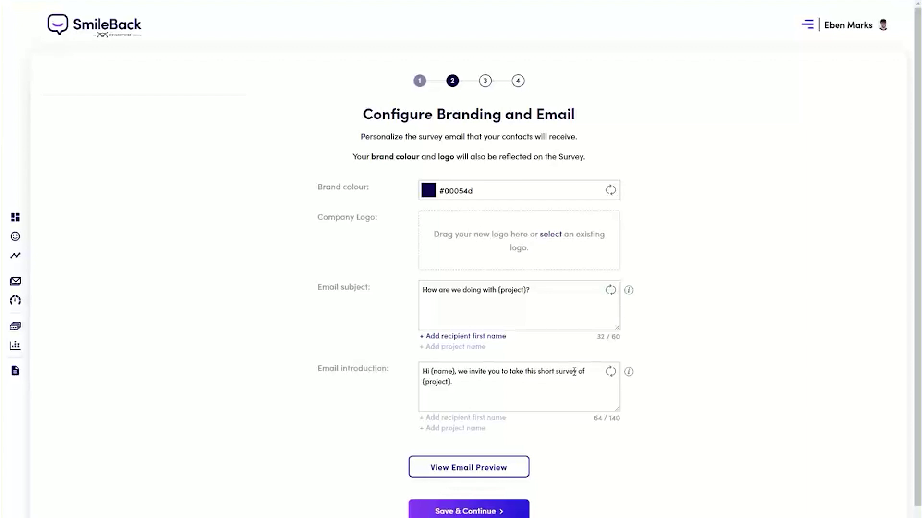
# Use the existing SouthWest IT logo as the survey's company logo.
pyautogui.click(550, 235)
pyautogui.click(361, 324)
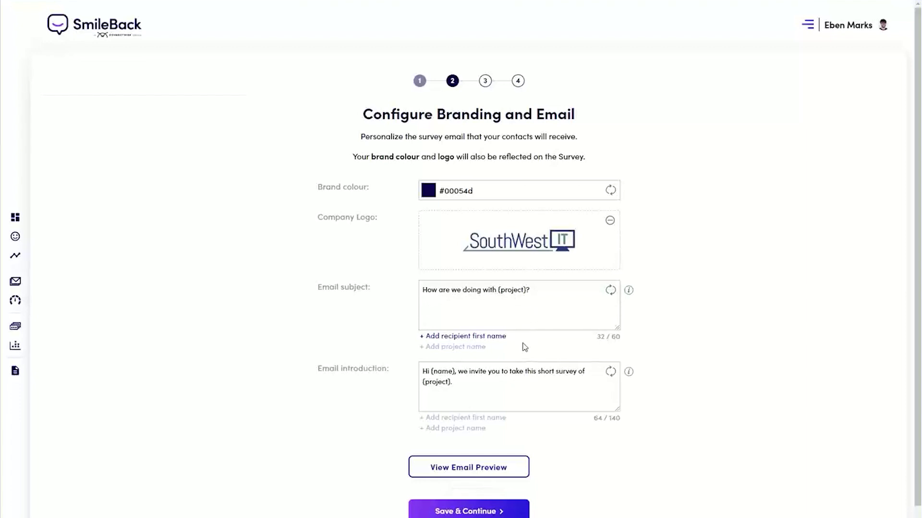
# Append "Thanks" to the email introduction after checking its placeholders, then reset the introduction to its default text.
pyautogui.moveTo(496, 290); pyautogui.dragTo(530, 290)
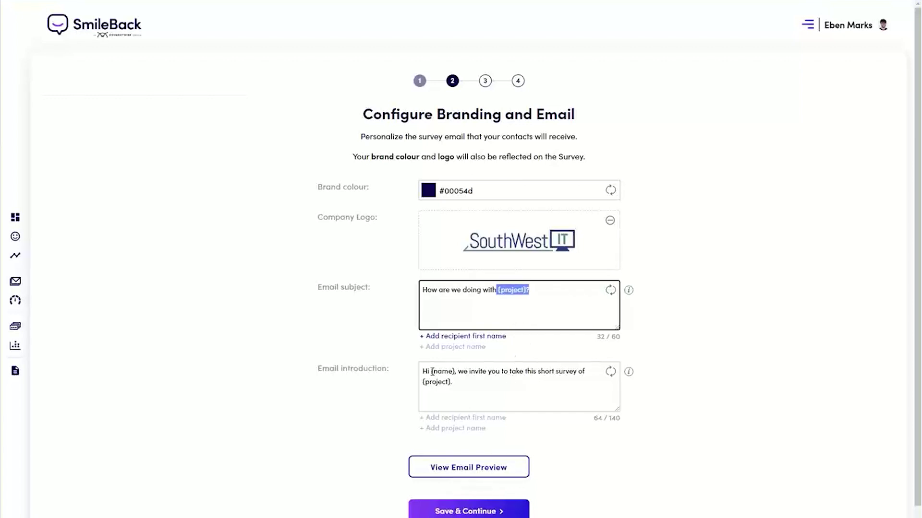
pyautogui.moveTo(430, 371); pyautogui.dragTo(464, 371)
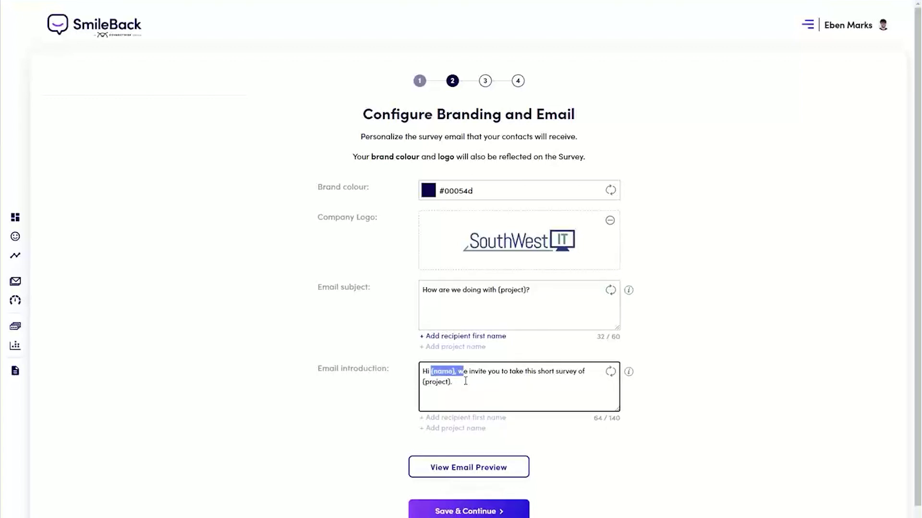
pyautogui.click(465, 382)
pyautogui.write('Thanks')
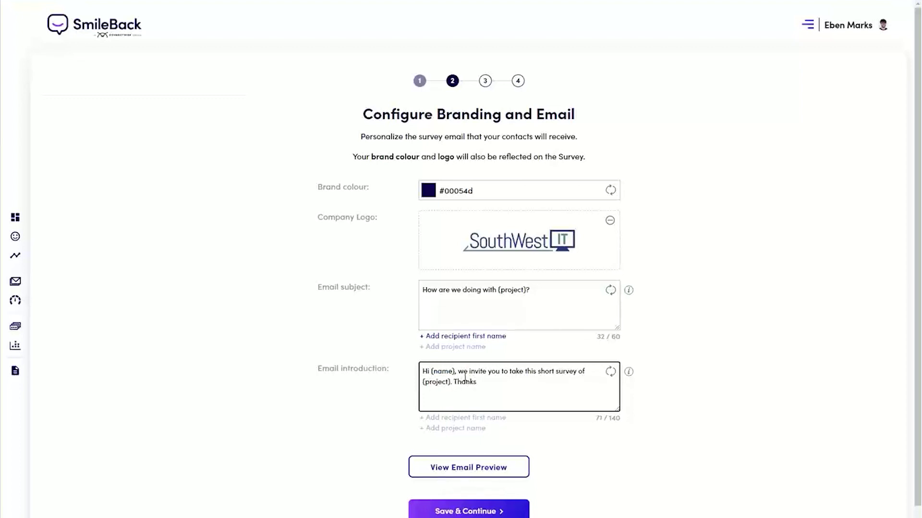
pyautogui.click(610, 373)
# Preview the survey email, close the preview, and save the branding to continue to survey customization.
pyautogui.click(459, 472)
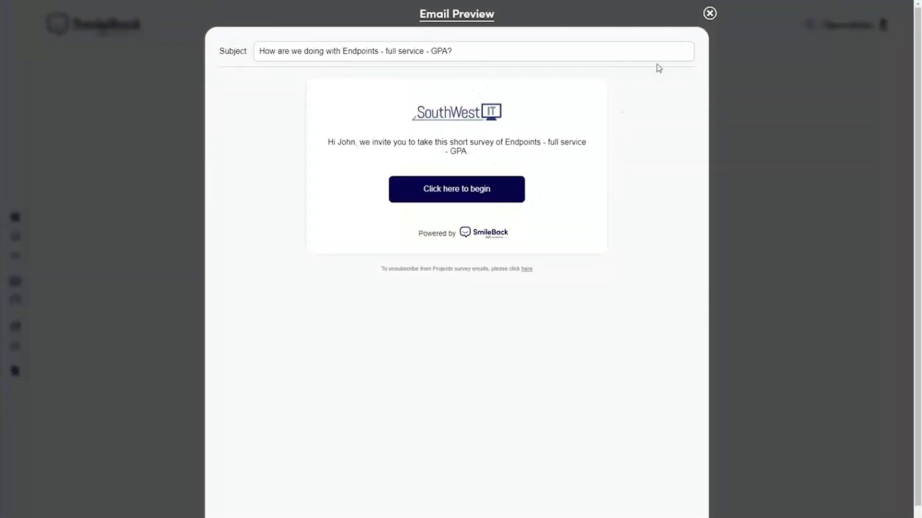
pyautogui.click(710, 13)
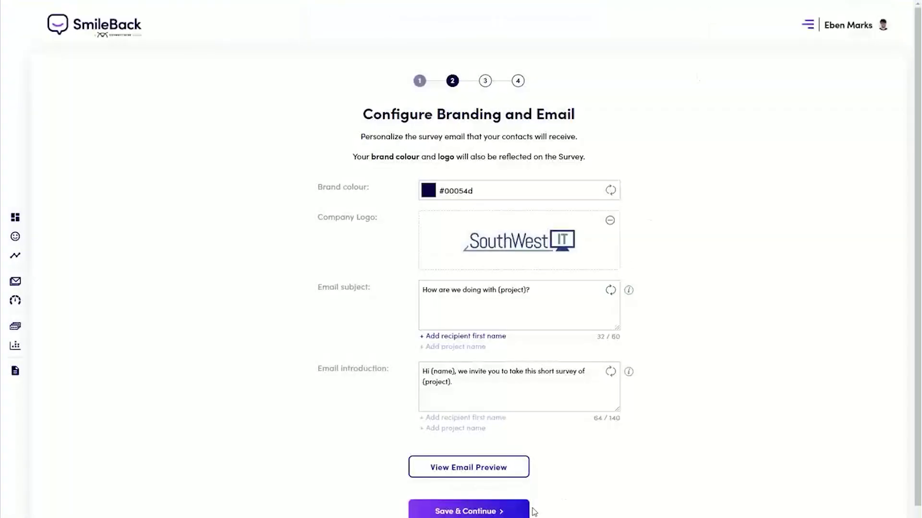
pyautogui.click(480, 511)
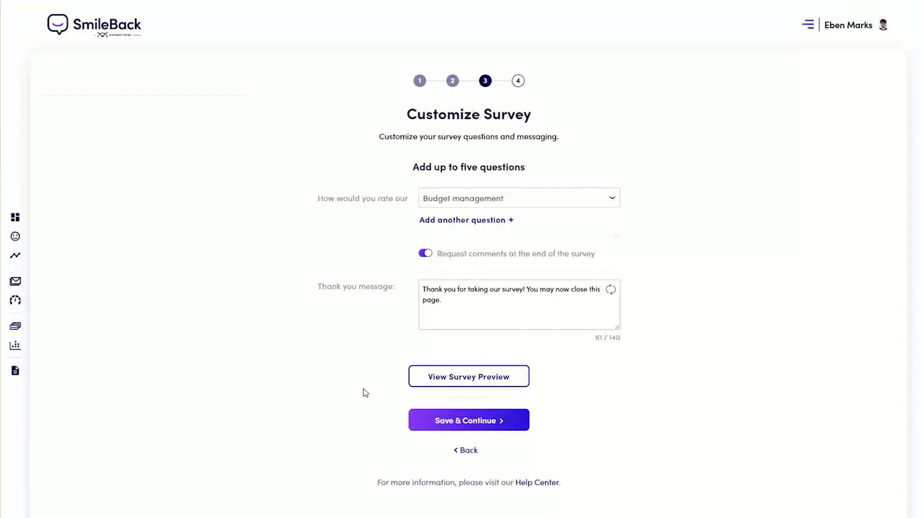
# Review the available and custom category options for the first survey question, and set its category to Communications.
pyautogui.click(493, 199)
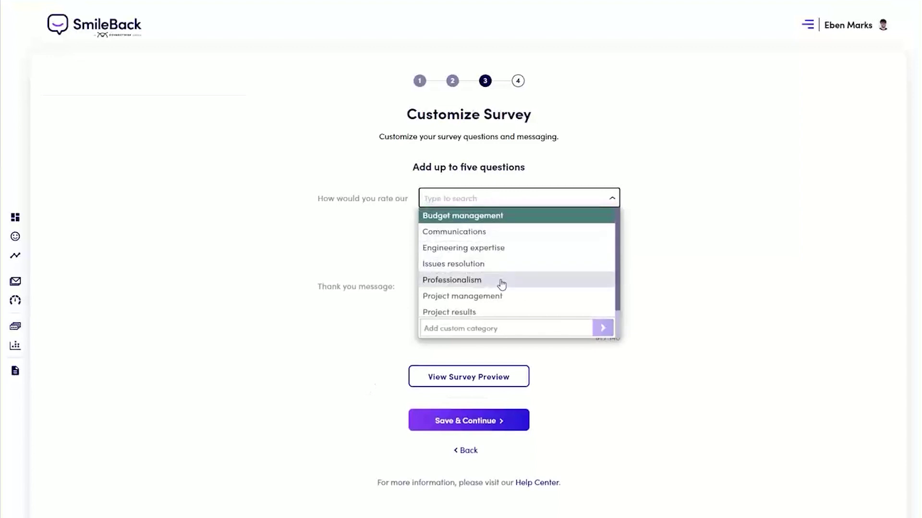
pyautogui.scroll(-1, 501, 288)
pyautogui.scroll(2, 500, 279)
pyautogui.click(495, 325)
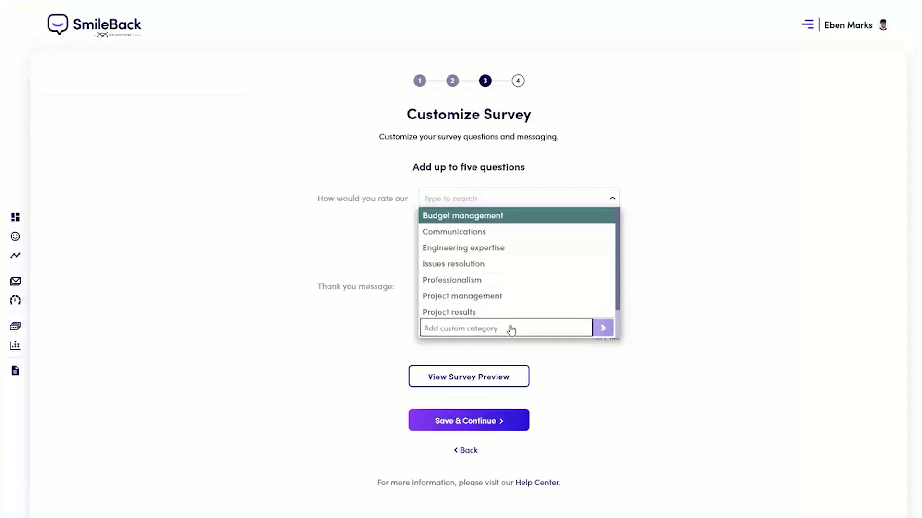
pyautogui.click(687, 245)
pyautogui.click(513, 199)
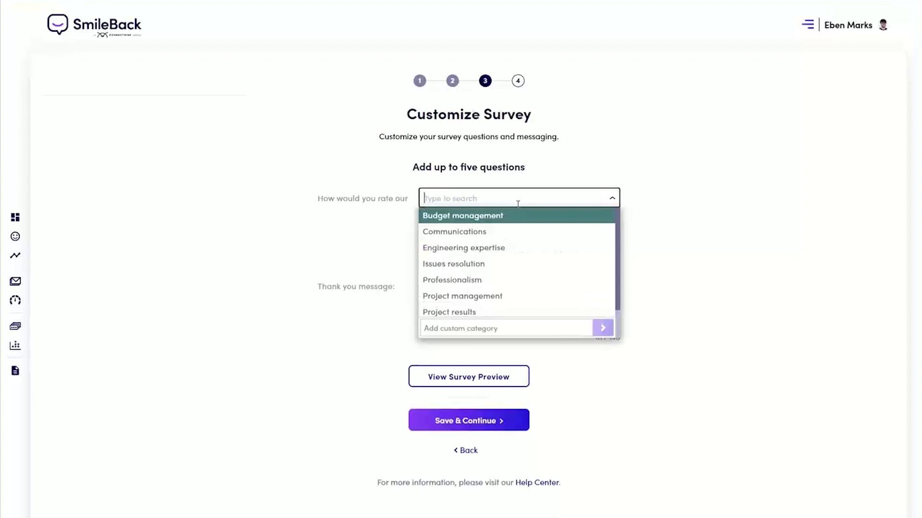
pyautogui.click(520, 235)
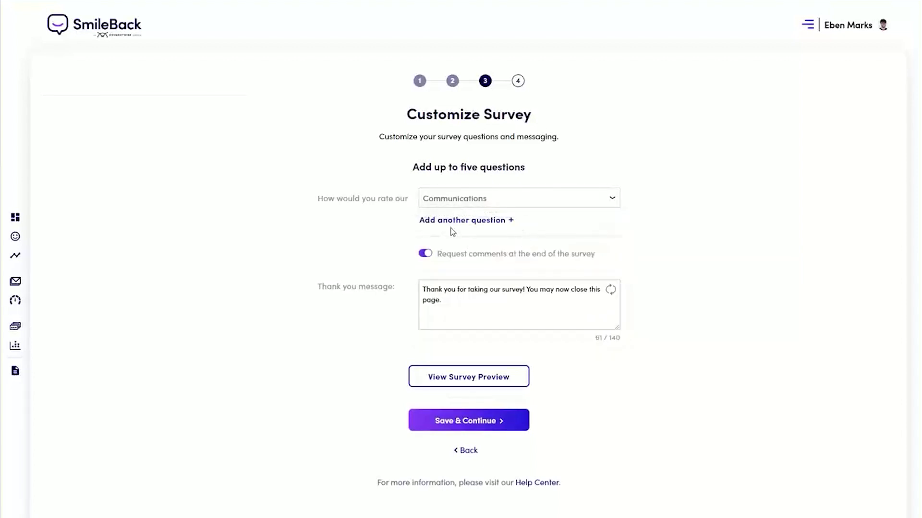
# Add a second survey question with the category Issues resolution.
pyautogui.click(452, 220)
pyautogui.click(592, 225)
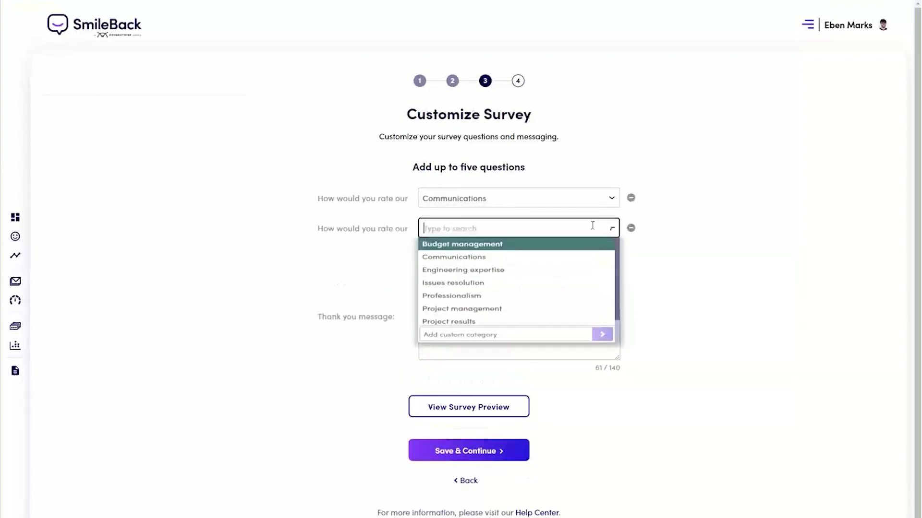
pyautogui.click(562, 299)
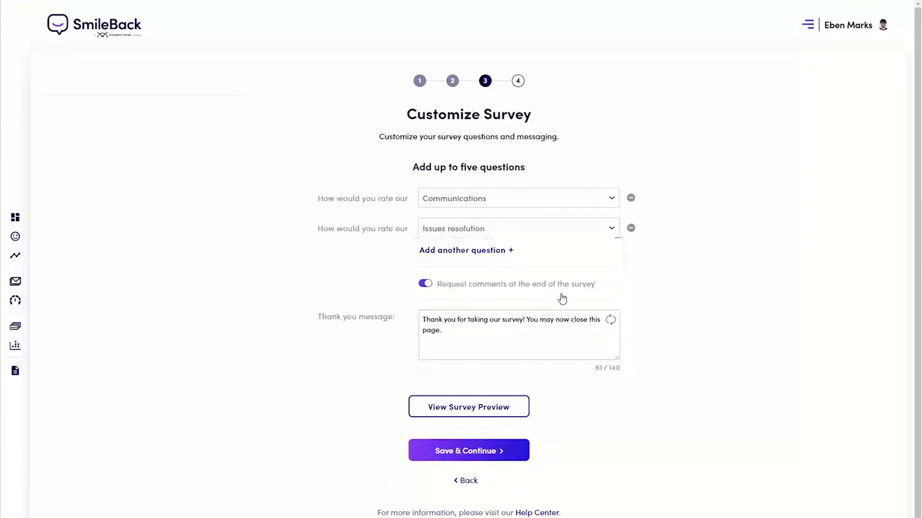
# Add a third survey question with the category Engineering expertise, then remove that question.
pyautogui.click(509, 252)
pyautogui.click(508, 261)
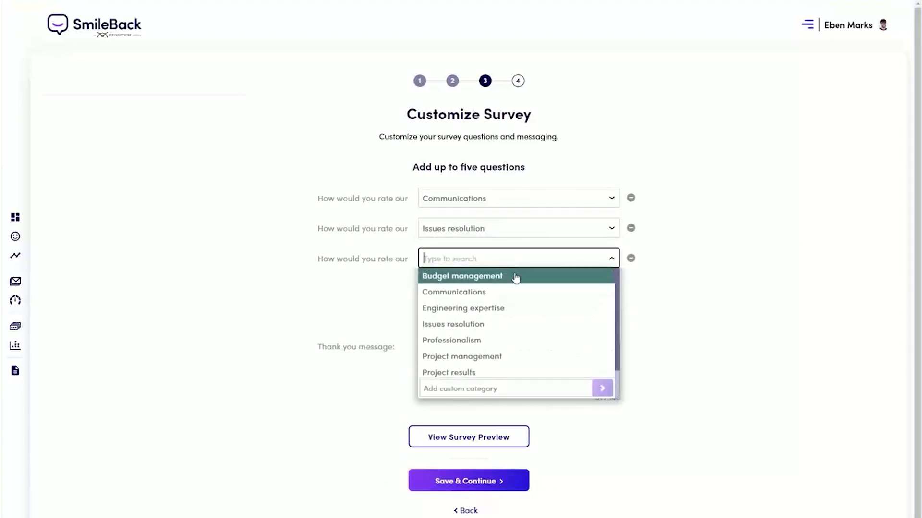
pyautogui.click(520, 308)
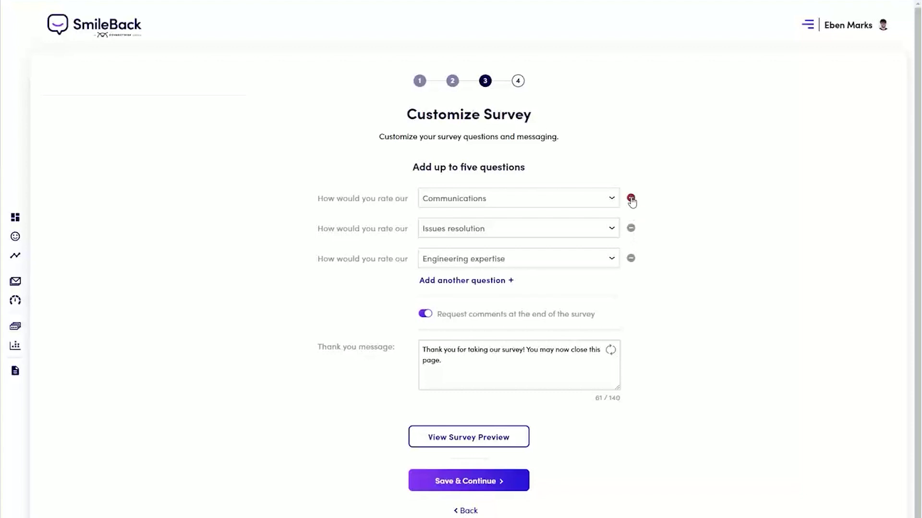
pyautogui.click(631, 259)
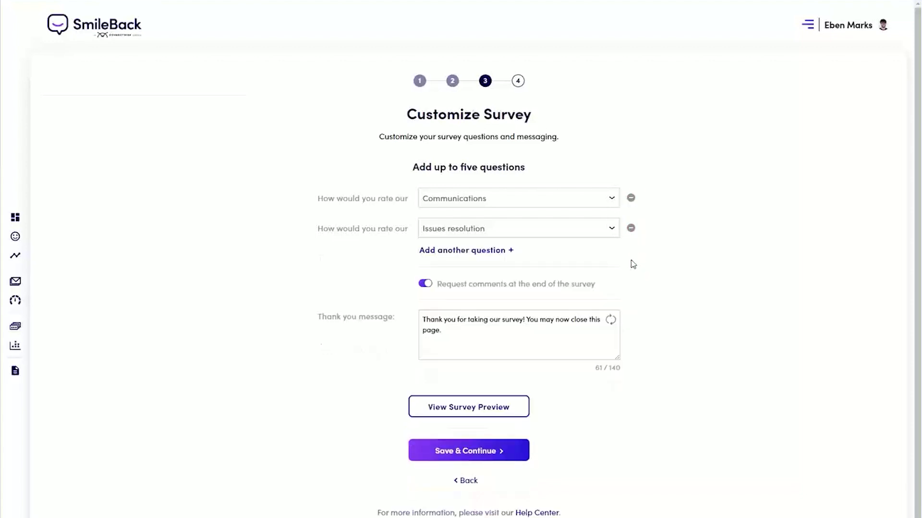
# Add a third survey question using a new custom category named "Time keeping".
pyautogui.click(510, 252)
pyautogui.click(513, 254)
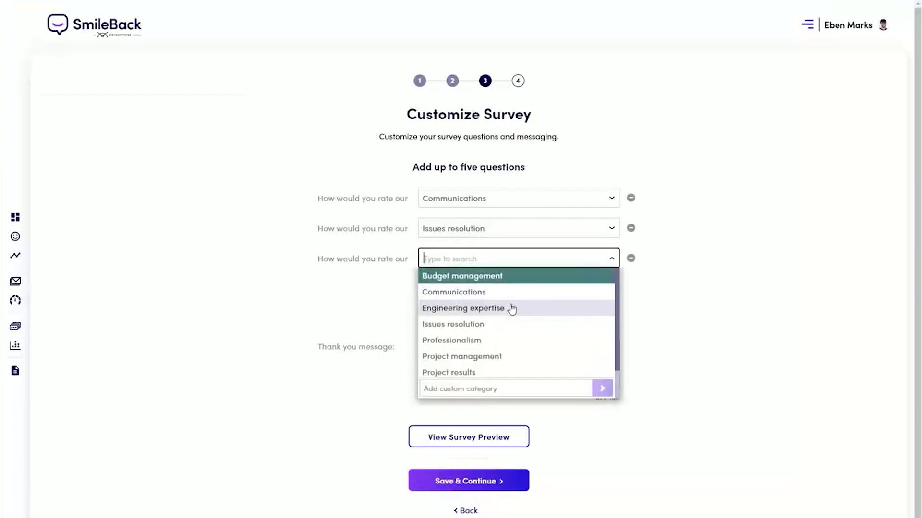
pyautogui.click(502, 390)
pyautogui.write('Time keep')
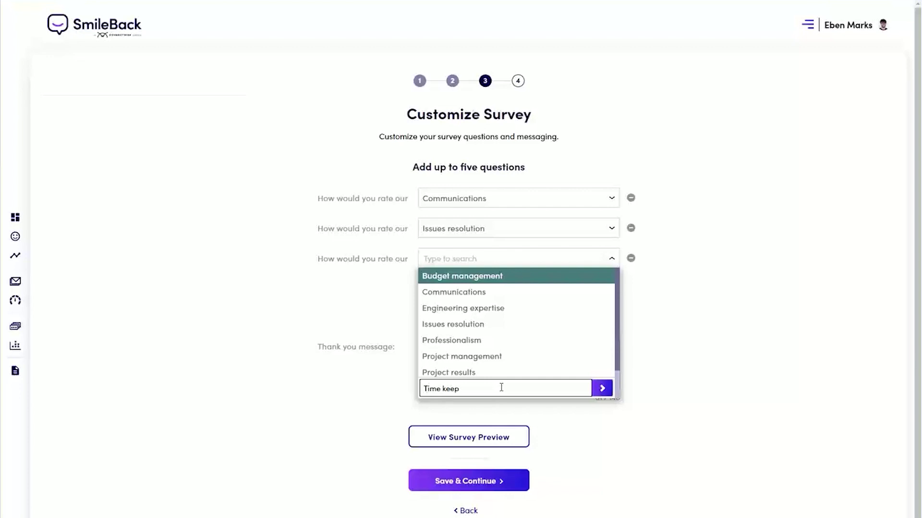
pyautogui.write('ing')
pyautogui.click(602, 389)
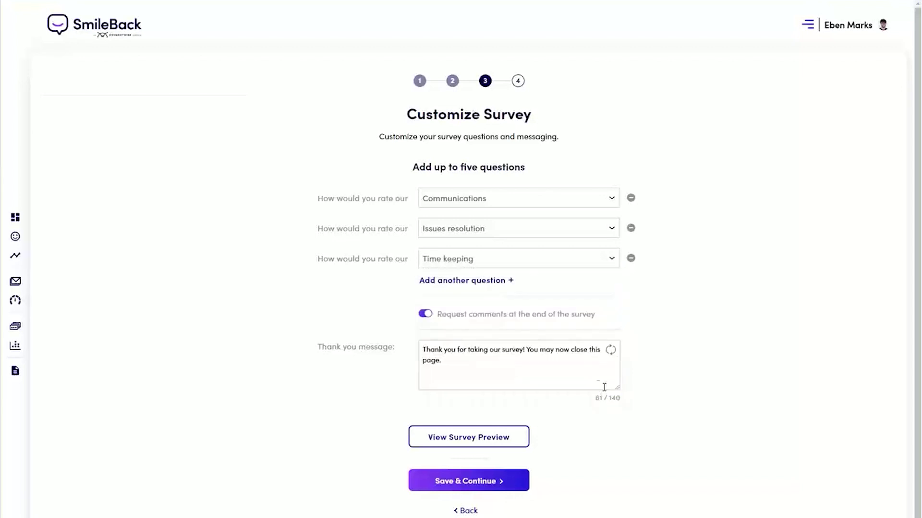
# Try to delete the custom Time keeping category from the third question's category choices.
pyautogui.click(570, 262)
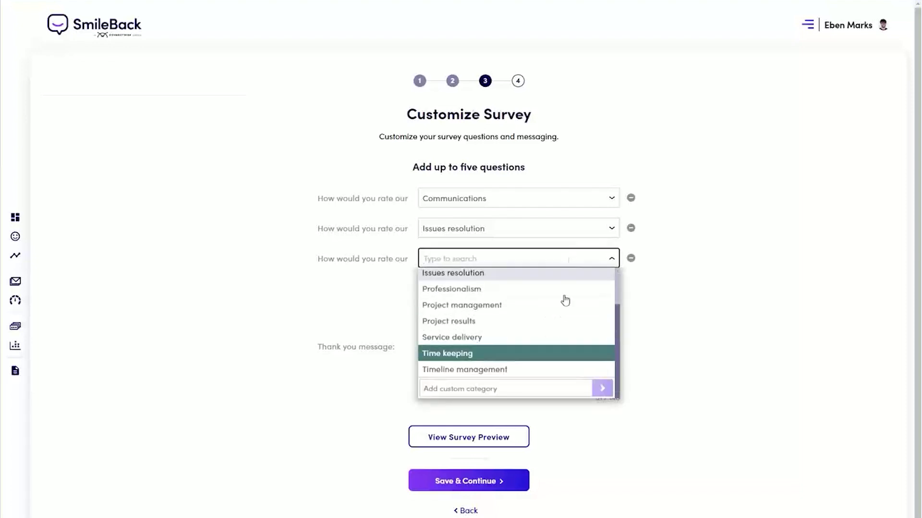
pyautogui.moveTo(606, 355)
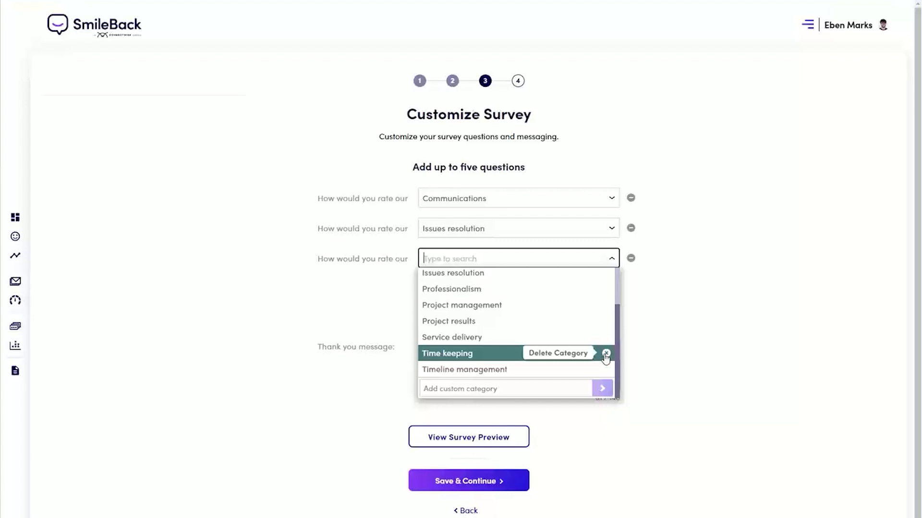
pyautogui.click(606, 356)
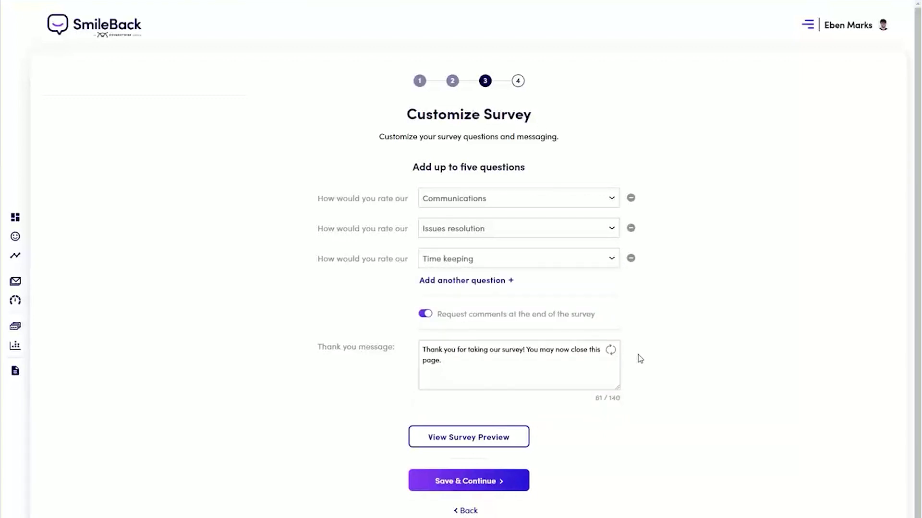
# Switch the request for comments at the end of the survey off and back on.
pyautogui.click(425, 315)
pyautogui.click(425, 315)
pyautogui.click(425, 314)
pyautogui.click(425, 317)
# Preview the survey by rating each question and submitting "Test" as feedback, then close the preview.
pyautogui.click(424, 438)
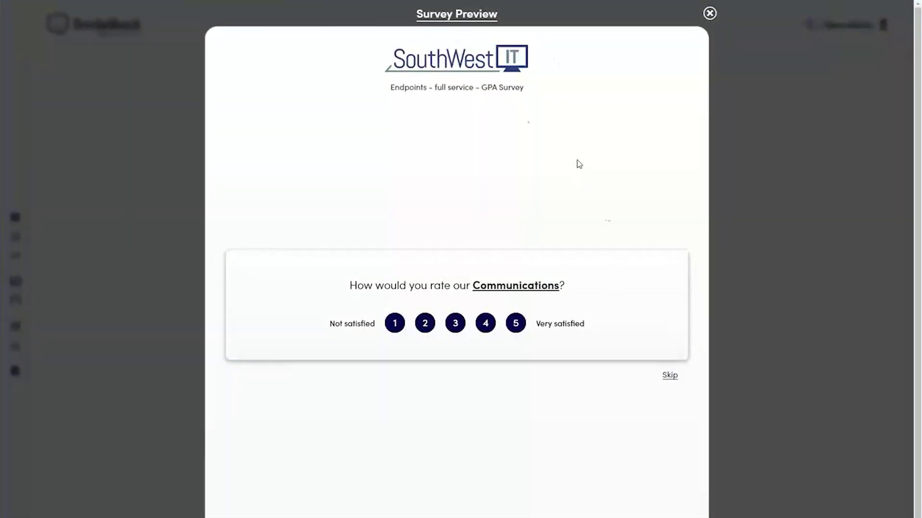
pyautogui.click(515, 323)
pyautogui.click(457, 326)
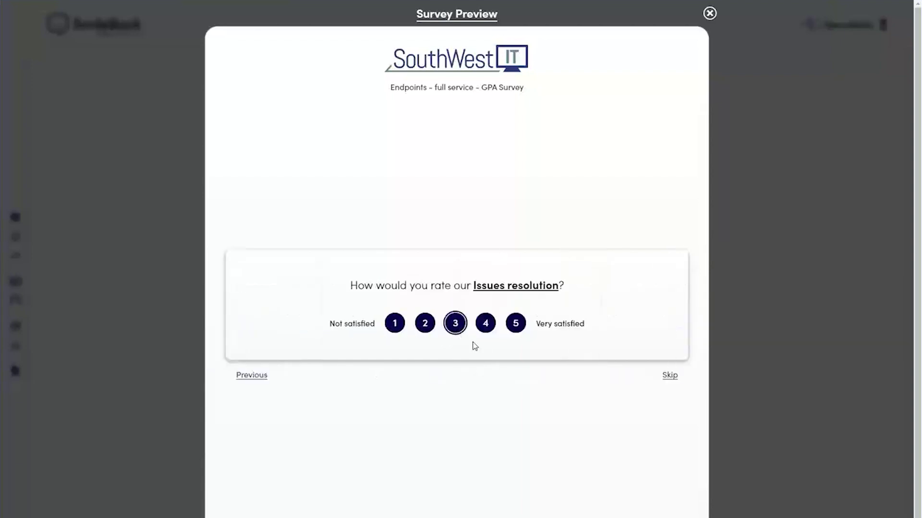
pyautogui.click(518, 328)
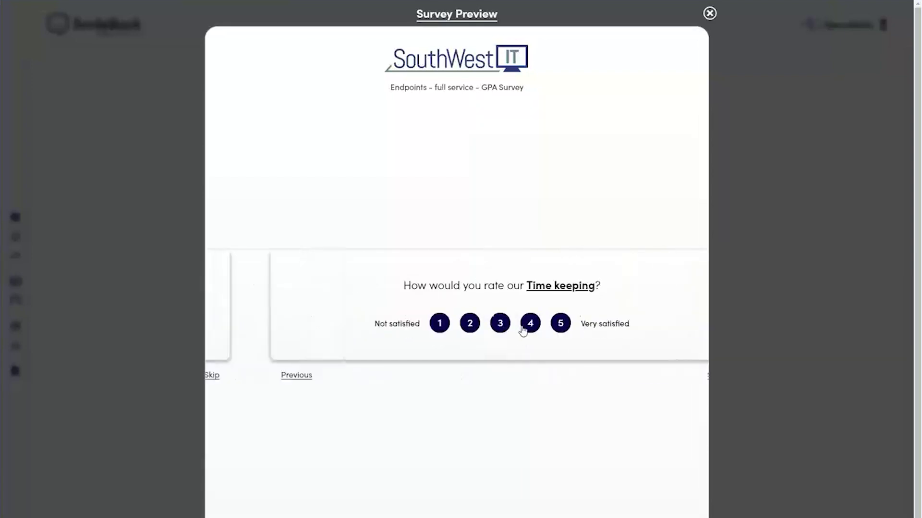
pyautogui.click(393, 324)
pyautogui.click(402, 295)
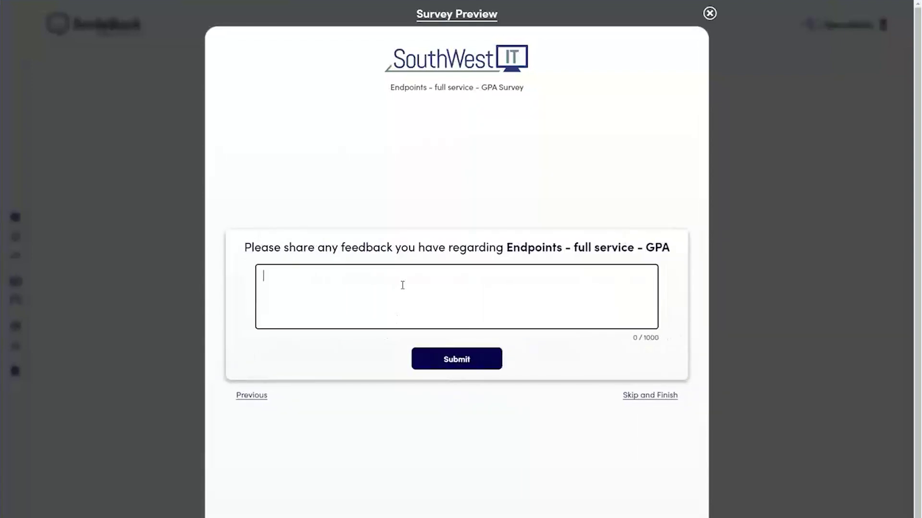
pyautogui.write('Test')
pyautogui.click(453, 367)
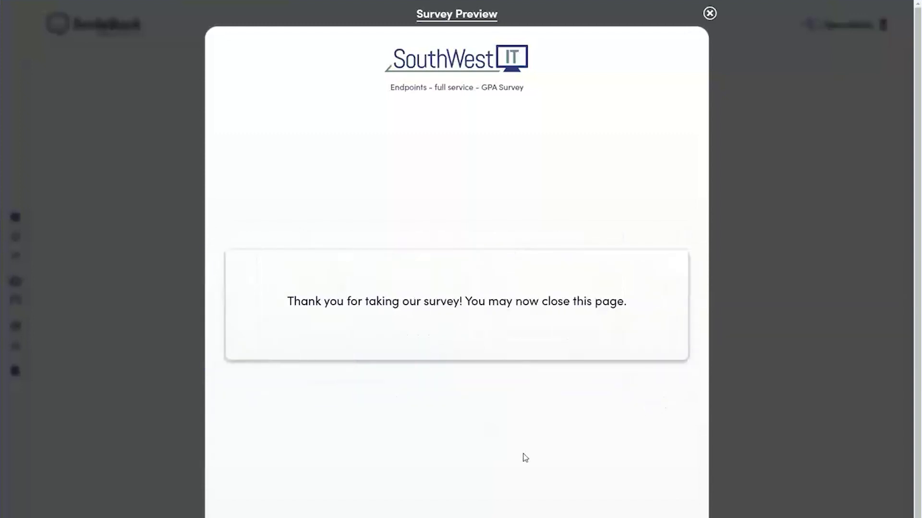
pyautogui.click(794, 408)
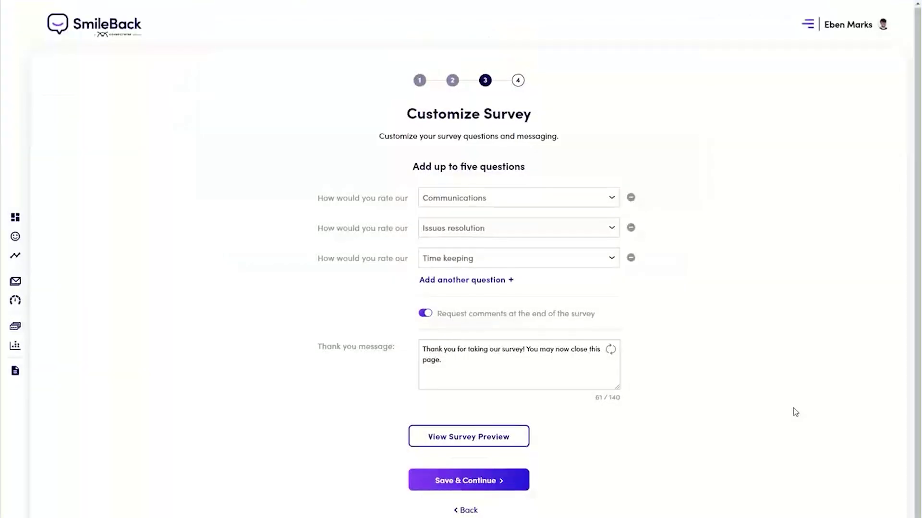
# Save the survey customization and continue to managing recipients.
pyautogui.scroll(-1, 795, 412)
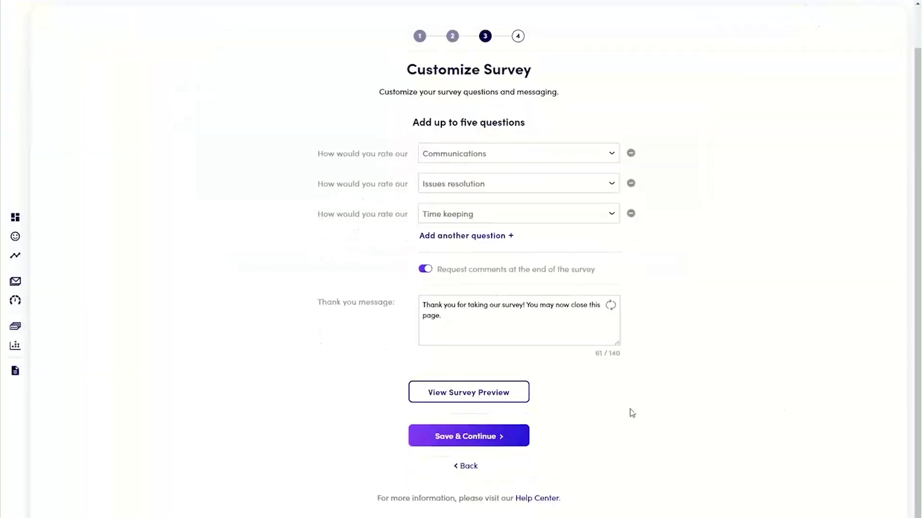
pyautogui.click(499, 442)
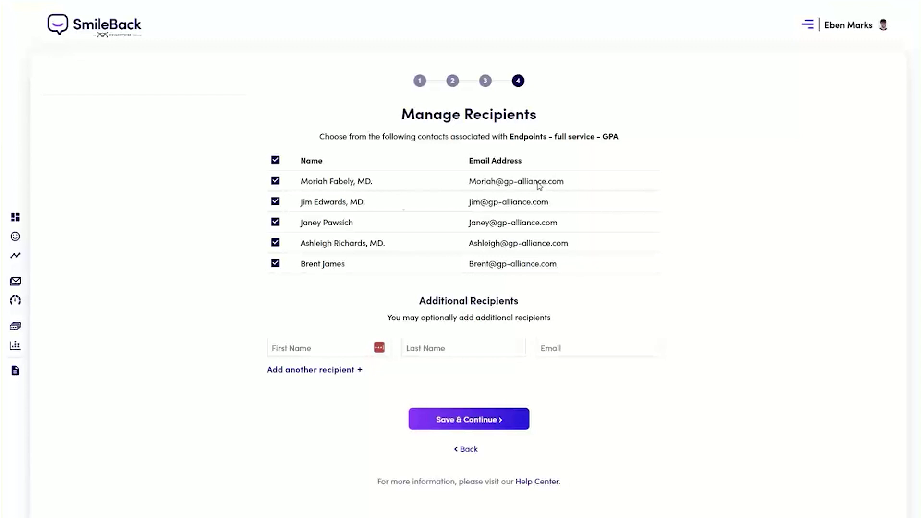
# Exclude the last three listed contacts from the recipients, then select all contacts again.
pyautogui.click(275, 263)
pyautogui.click(275, 243)
pyautogui.click(275, 222)
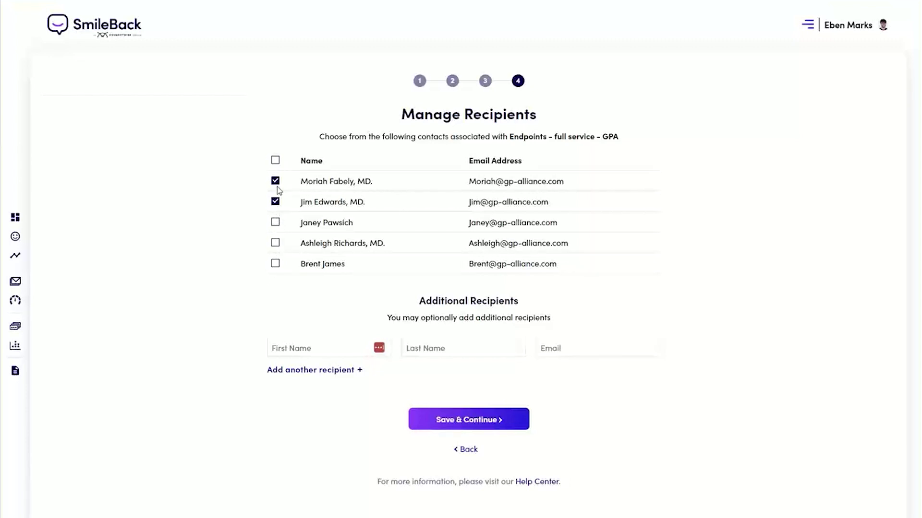
pyautogui.click(275, 160)
# Save the recipients without adding additional ones, and continue to the survey review.
pyautogui.click(596, 348)
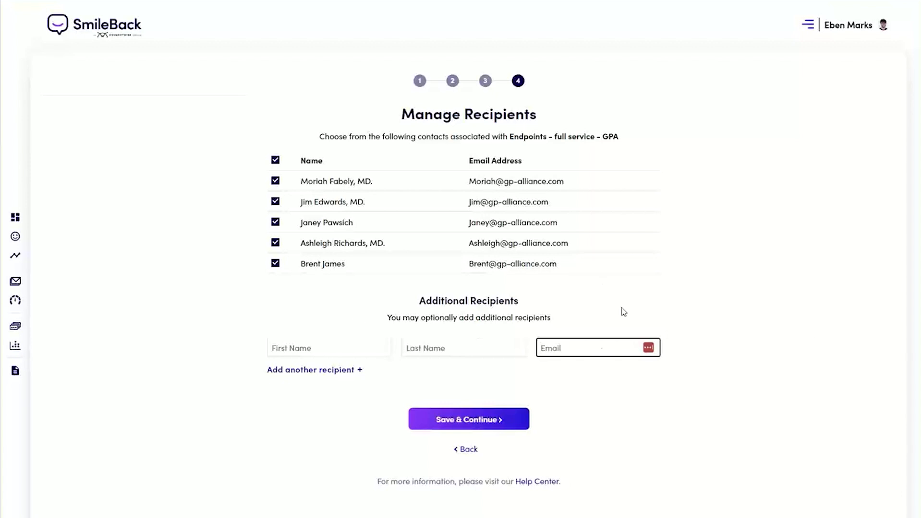
pyautogui.click(432, 429)
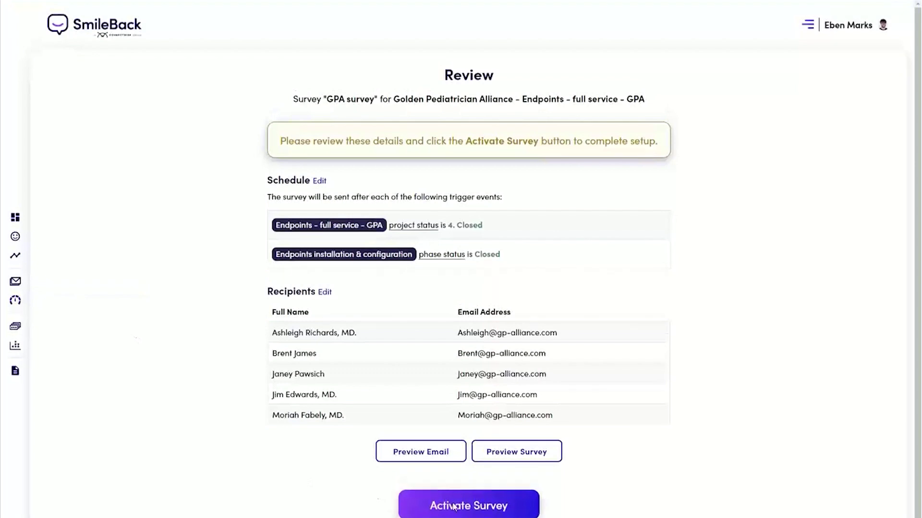
# Examine the completion status and schedule of Survey Number 3, Survey for AAN project and Survey Number 33 in the Survey Manager.
pyautogui.click(16, 320)
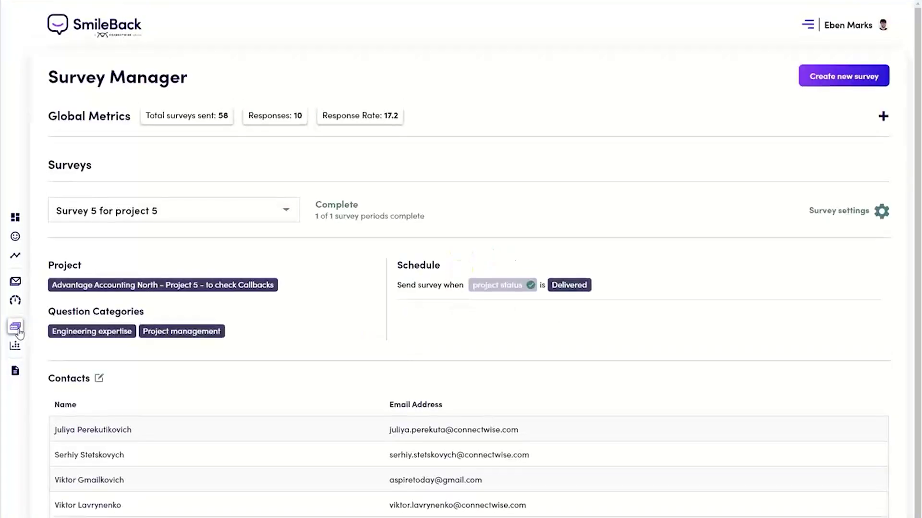
pyautogui.click(190, 213)
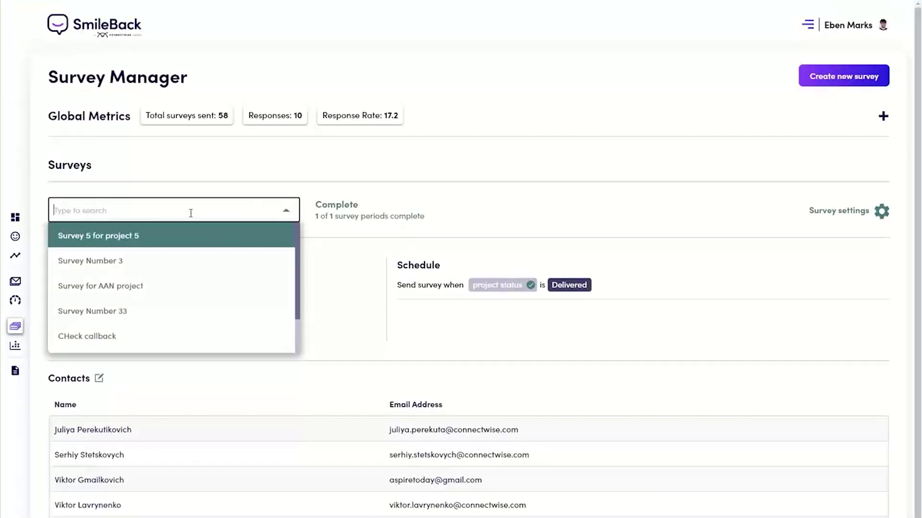
pyautogui.click(182, 265)
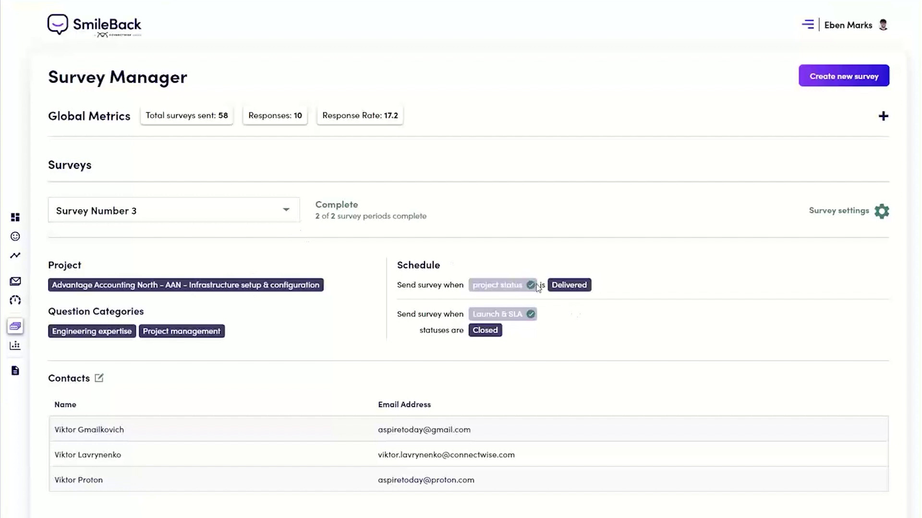
pyautogui.moveTo(315, 216); pyautogui.dragTo(426, 220)
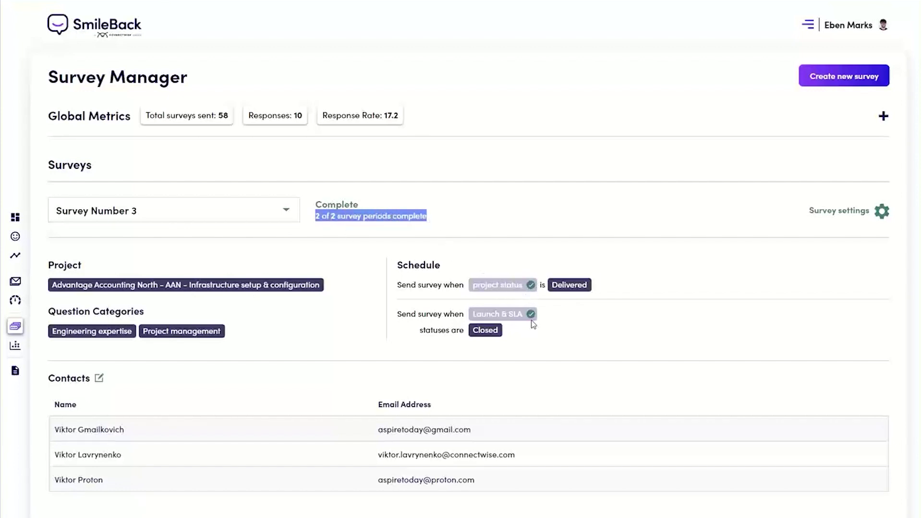
pyautogui.click(189, 211)
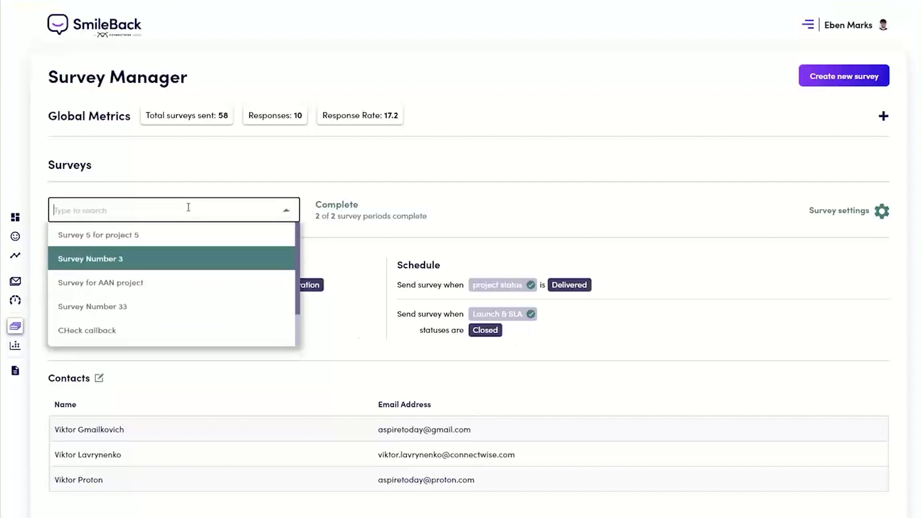
pyautogui.click(183, 284)
pyautogui.click(165, 208)
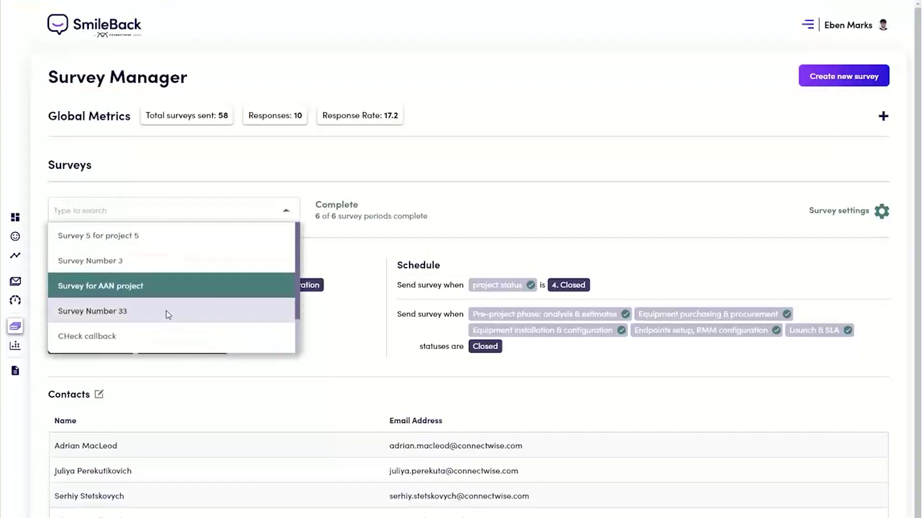
pyautogui.click(167, 316)
# Keep Survey Number 33 selected and open the project survey results for it.
pyautogui.click(193, 216)
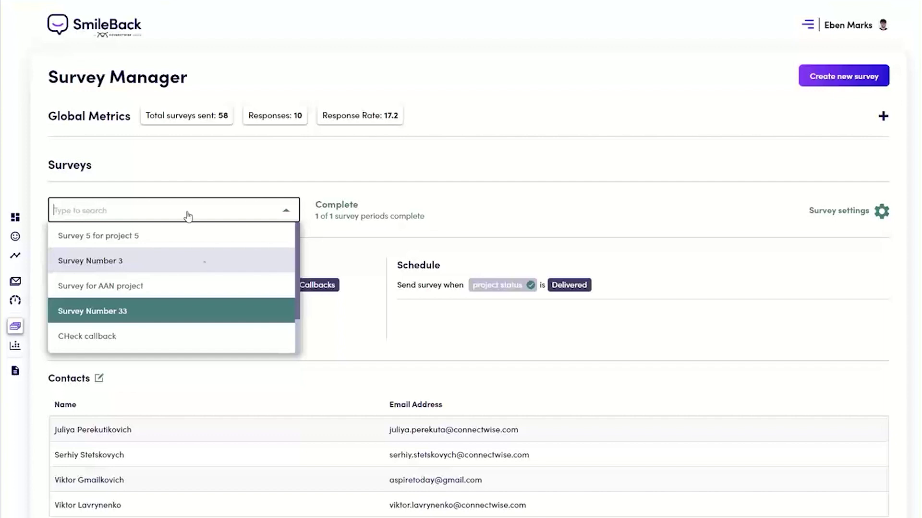
pyautogui.click(286, 210)
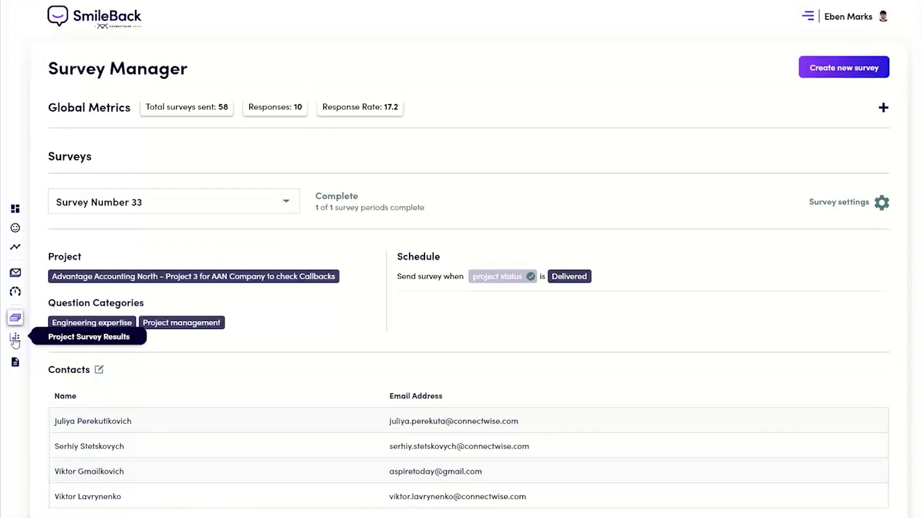
pyautogui.click(15, 340)
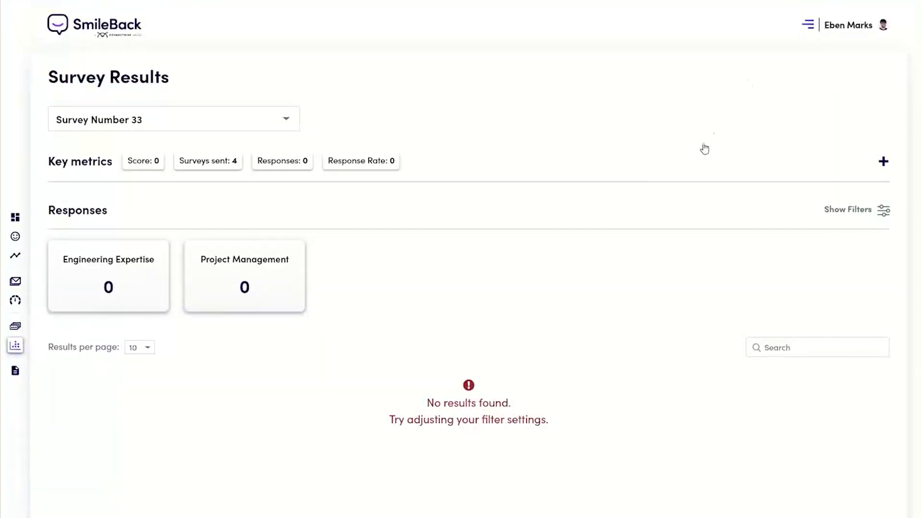
# Switch the survey results to Survey 5 for project 5 and expand its key metrics.
pyautogui.click(190, 121)
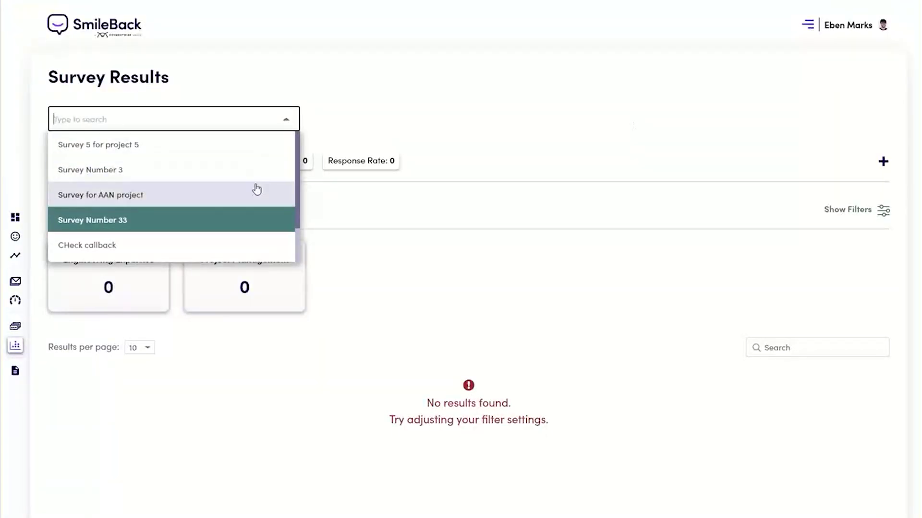
pyautogui.click(224, 145)
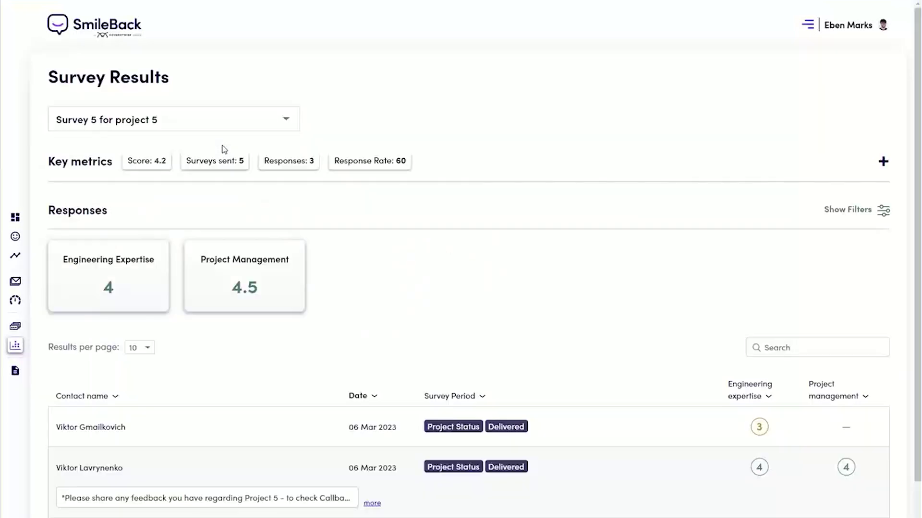
pyautogui.click(274, 120)
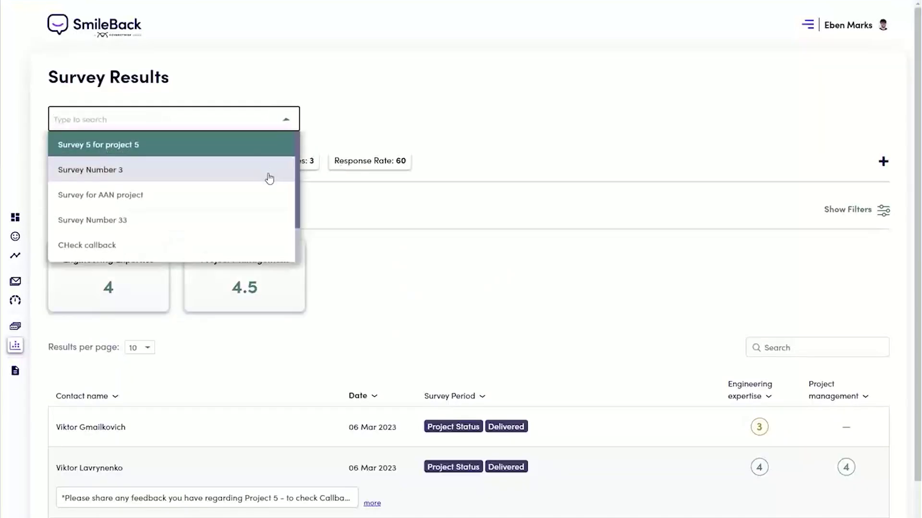
pyautogui.click(463, 146)
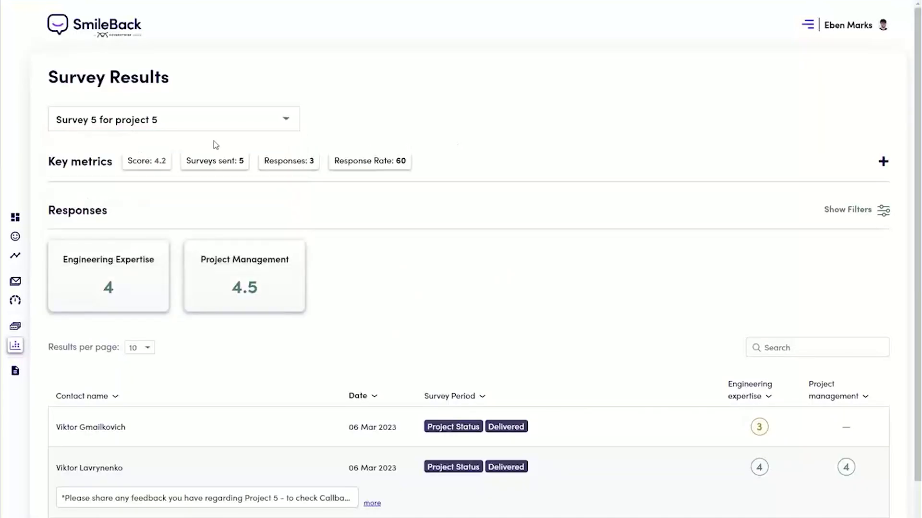
pyautogui.scroll(-1, 103, 134)
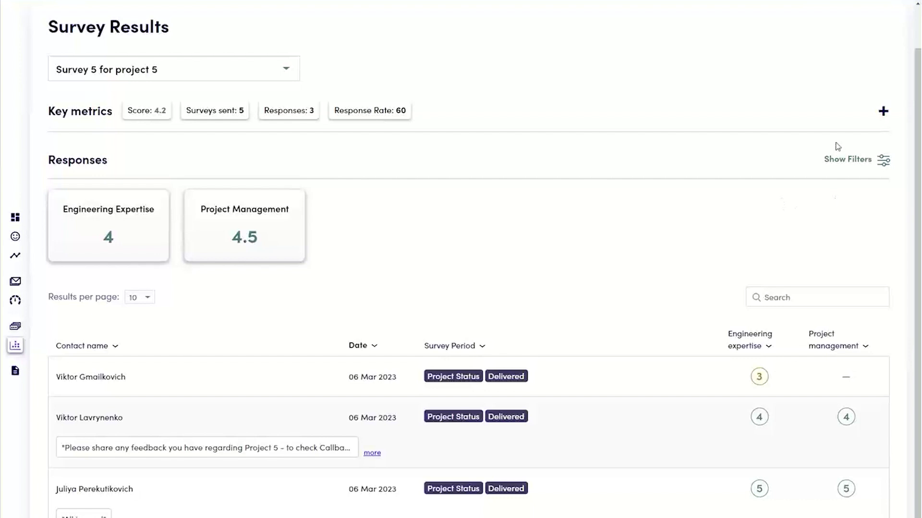
pyautogui.click(883, 111)
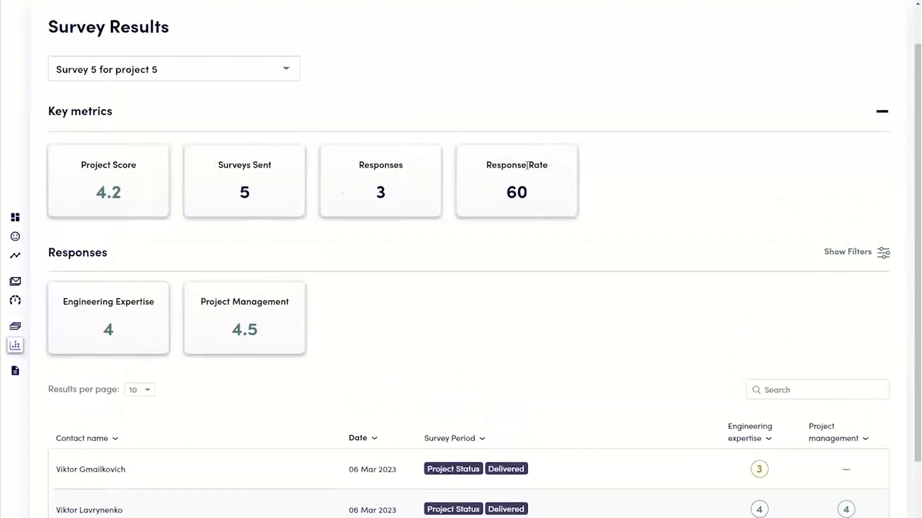
# Expand the truncated feedback comment under the second response and review the individual responses.
pyautogui.scroll(-2, 527, 165)
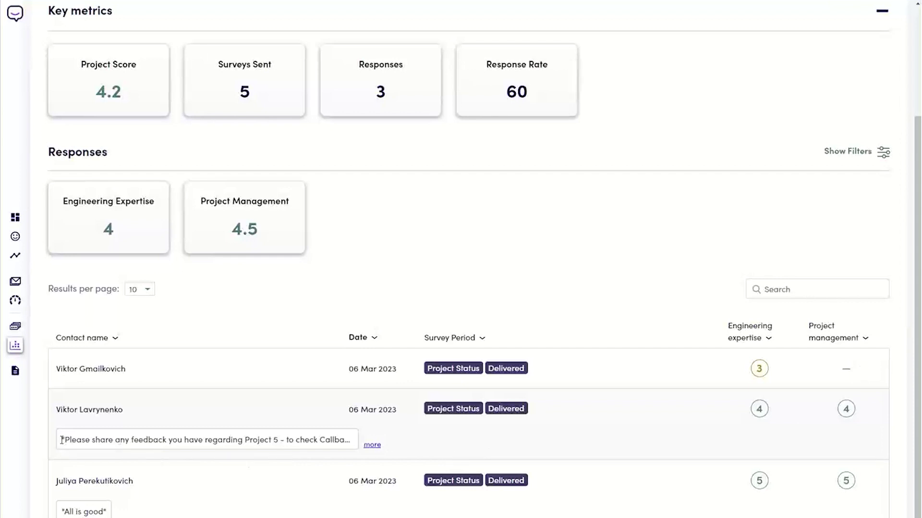
pyautogui.moveTo(62, 439); pyautogui.dragTo(347, 442)
pyautogui.click(372, 445)
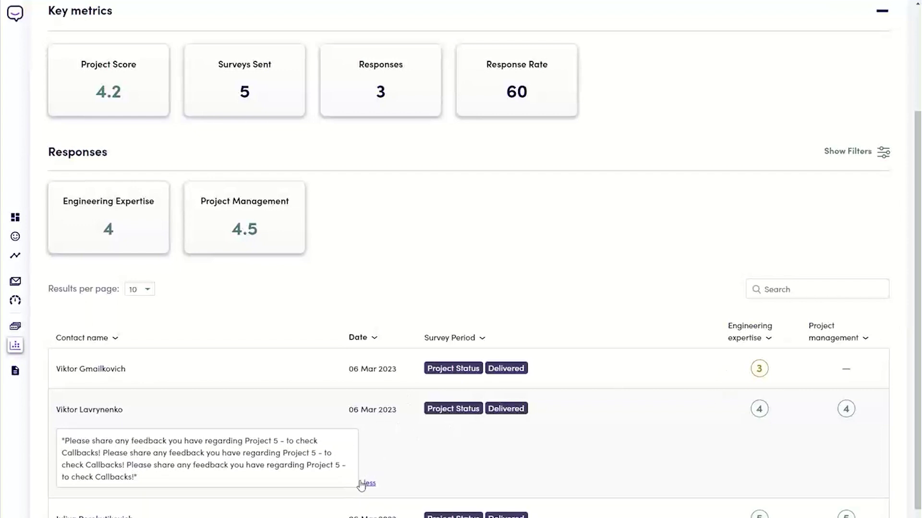
pyautogui.scroll(1, 385, 485)
pyautogui.scroll(-1, 388, 485)
pyautogui.scroll(-1, 344, 436)
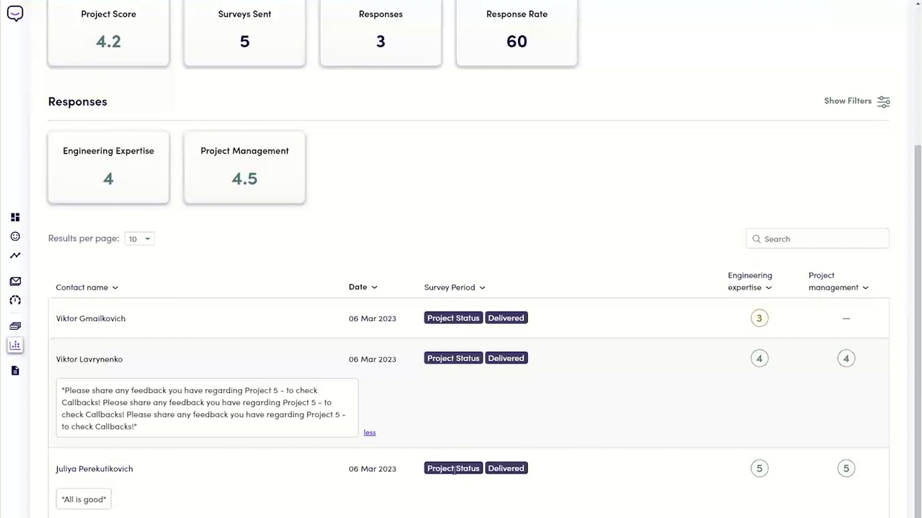
# Show the response filters, inspect the Contact and Survey Period options without choosing any, and review the response list.
pyautogui.scroll(5, 586, 206)
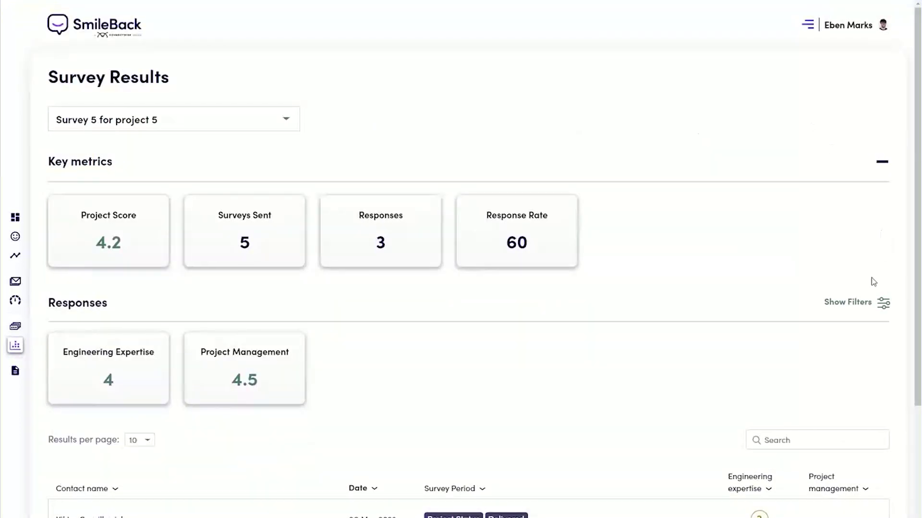
pyautogui.click(880, 313)
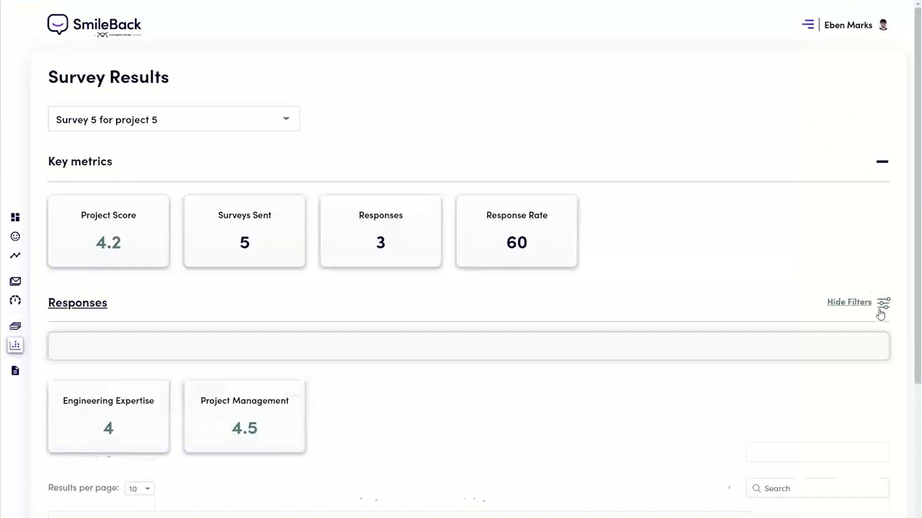
pyautogui.scroll(-1, 528, 326)
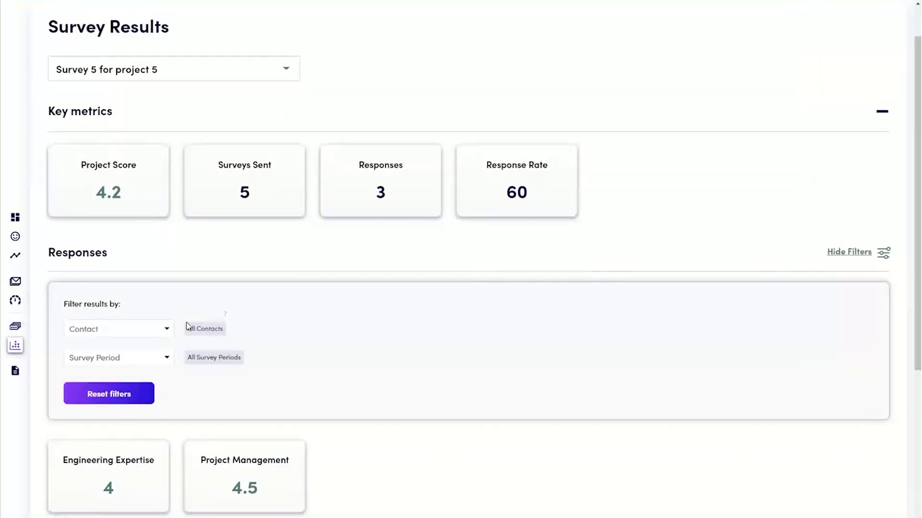
pyautogui.click(161, 360)
pyautogui.click(154, 331)
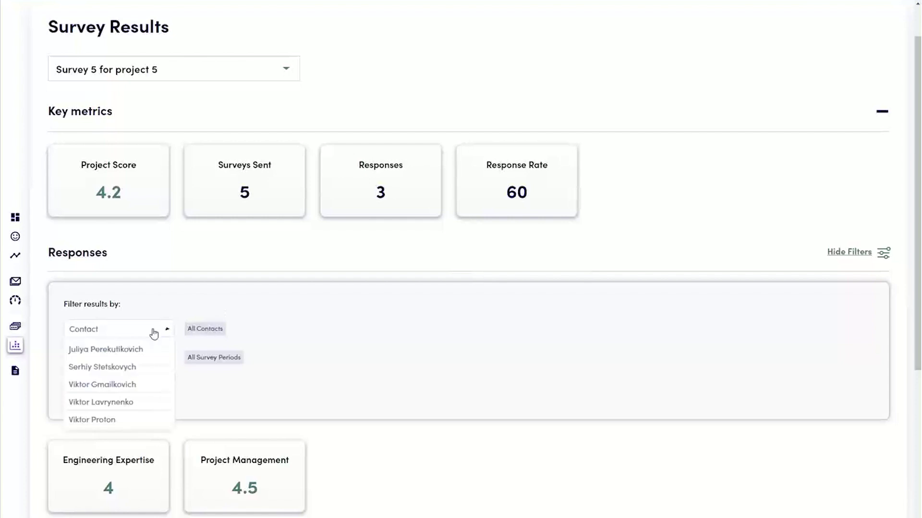
pyautogui.click(280, 315)
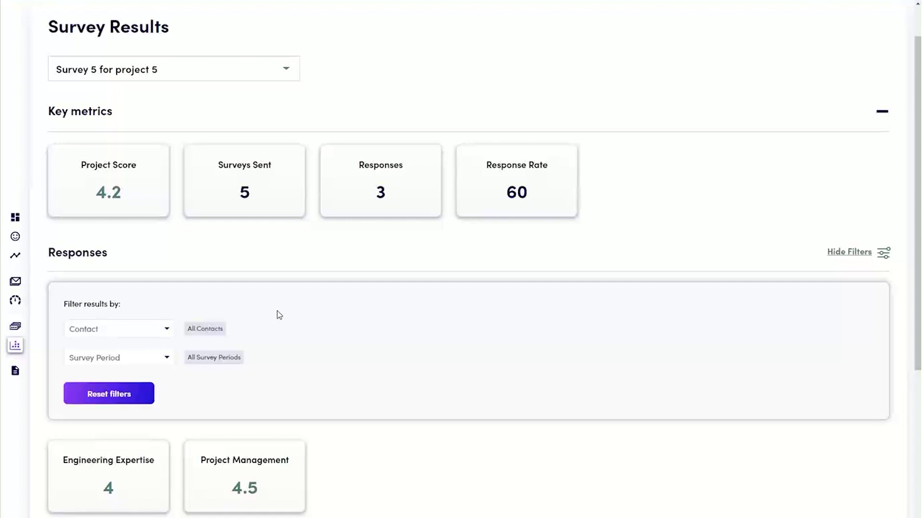
pyautogui.scroll(-5, 262, 319)
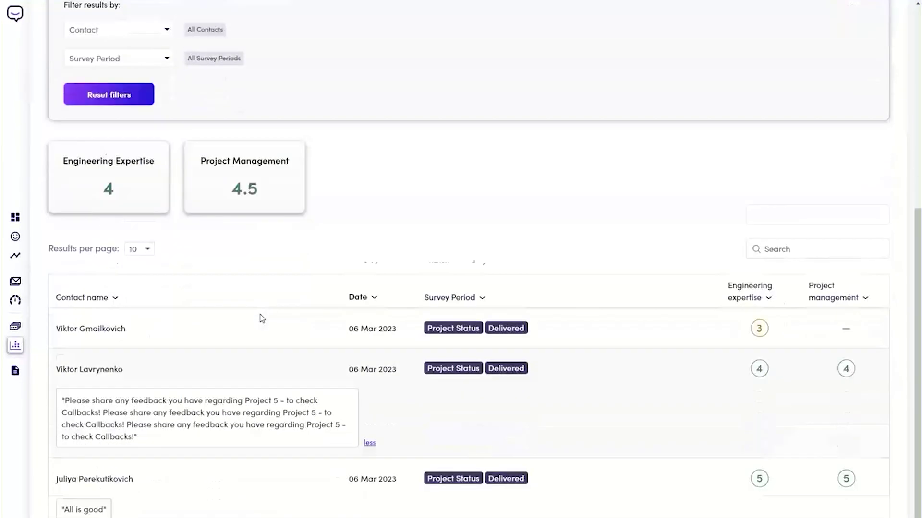
pyautogui.scroll(-1, 262, 319)
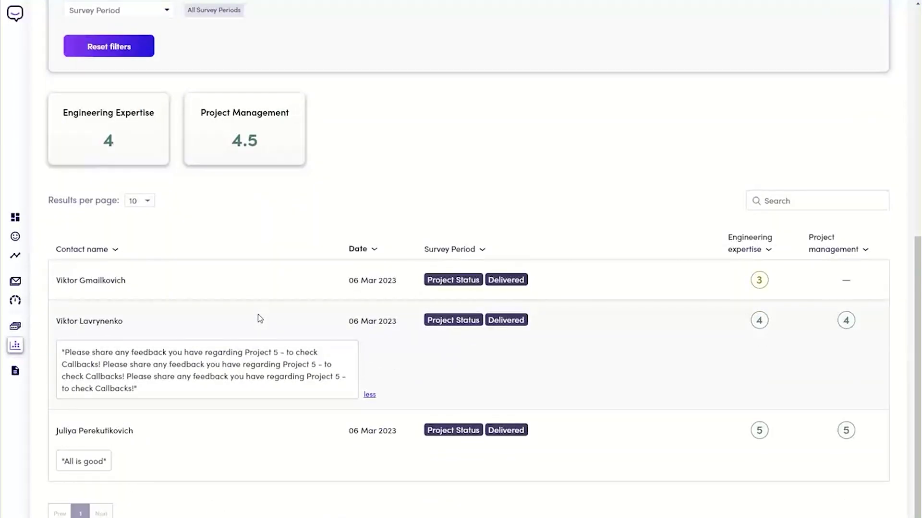